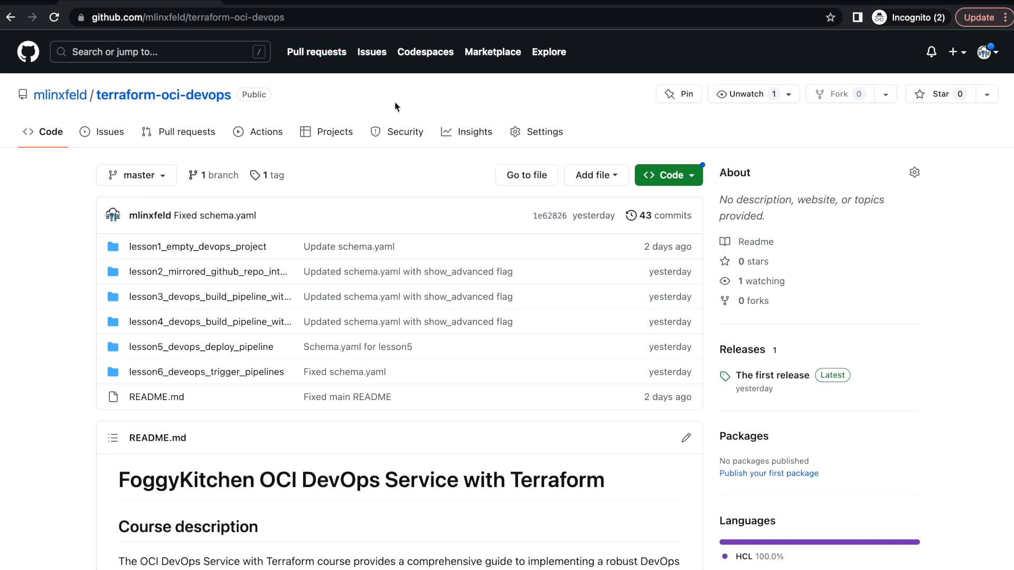
# Open the lesson1_empty_devops_project folder and look through its file list and README introduction
pyautogui.scroll(-3, 343, 106)
pyautogui.scroll(3, 289, 106)
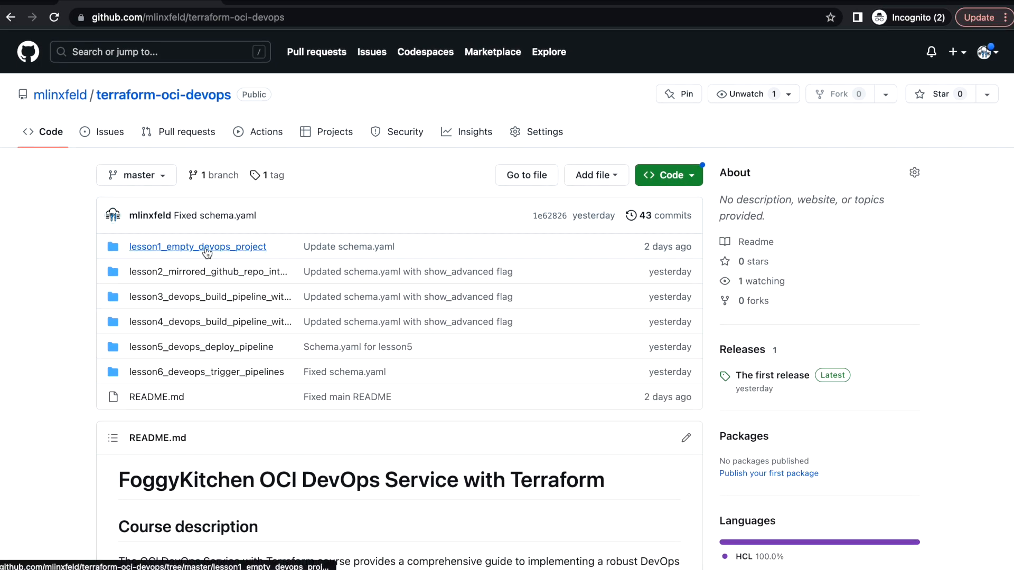
pyautogui.click(207, 253)
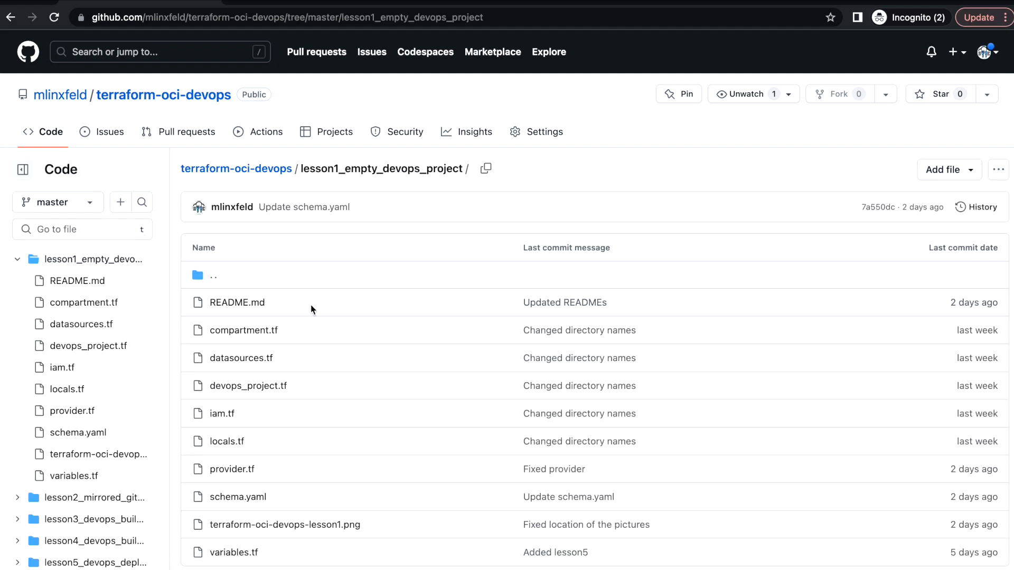
pyautogui.scroll(-2, 310, 305)
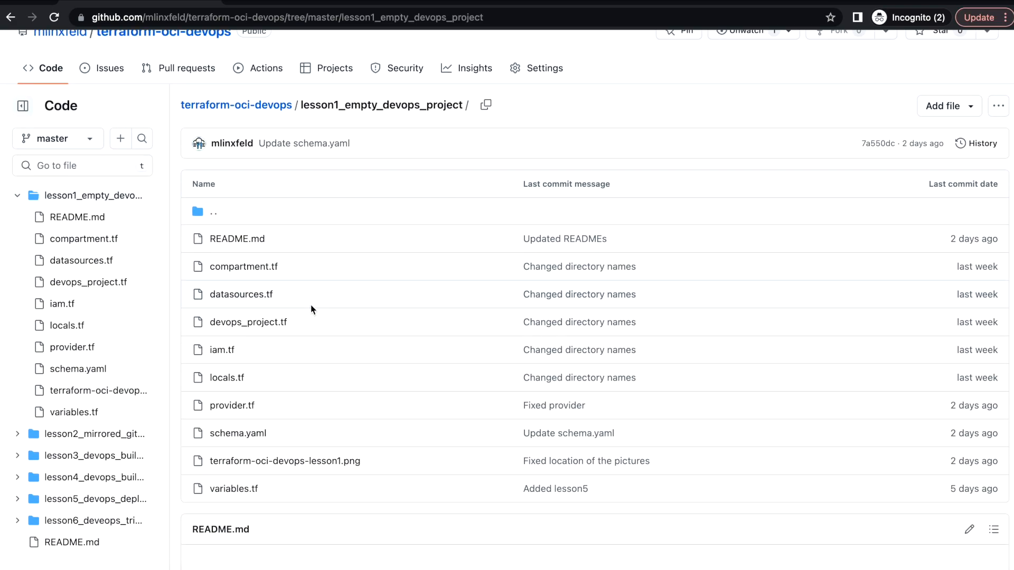
pyautogui.scroll(-7, 310, 305)
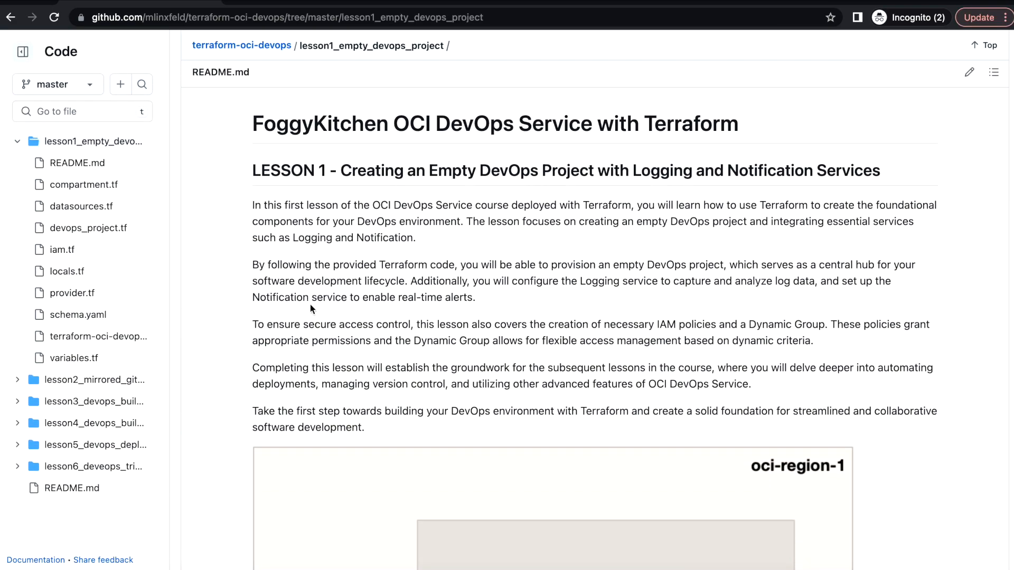
pyautogui.scroll(6, 309, 304)
pyautogui.scroll(2, 309, 304)
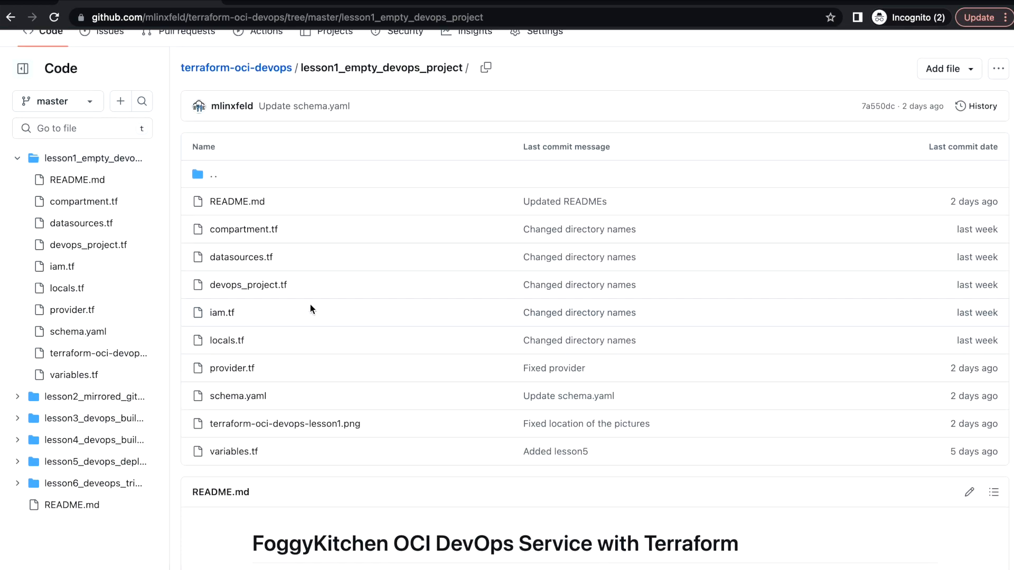
# Open compartment.tf and highlight the description line of the FoggyKitchenCompartment resource
pyautogui.click(261, 231)
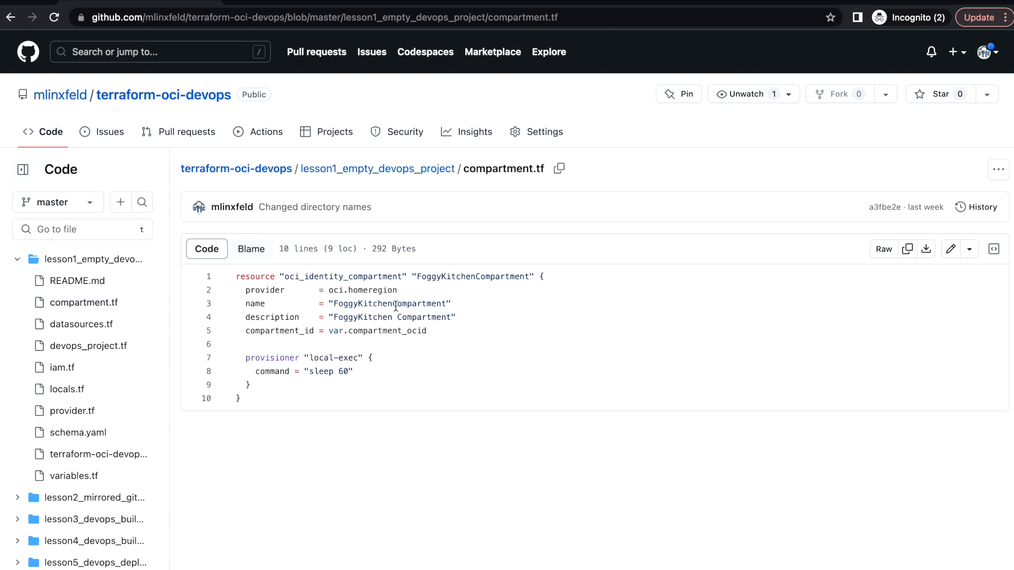
pyautogui.moveTo(464, 317); pyautogui.dragTo(256, 318)
pyautogui.click(474, 300)
# Open devops_project.tf from the lesson 1 folder and examine the oci_devops_project resource block and its compartment reference
pyautogui.click(398, 169)
pyautogui.scroll(-1, 383, 256)
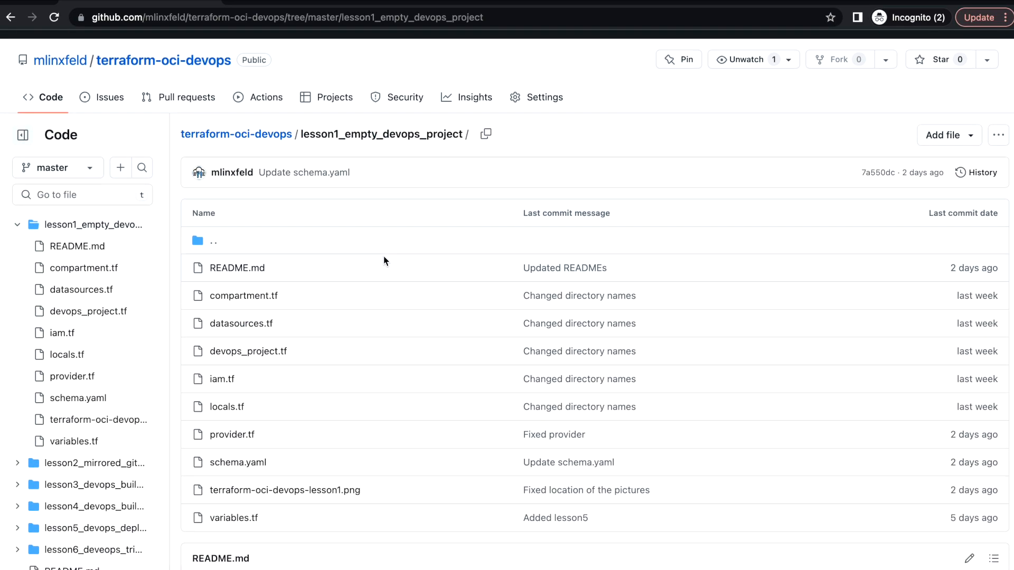
pyautogui.scroll(-1, 383, 294)
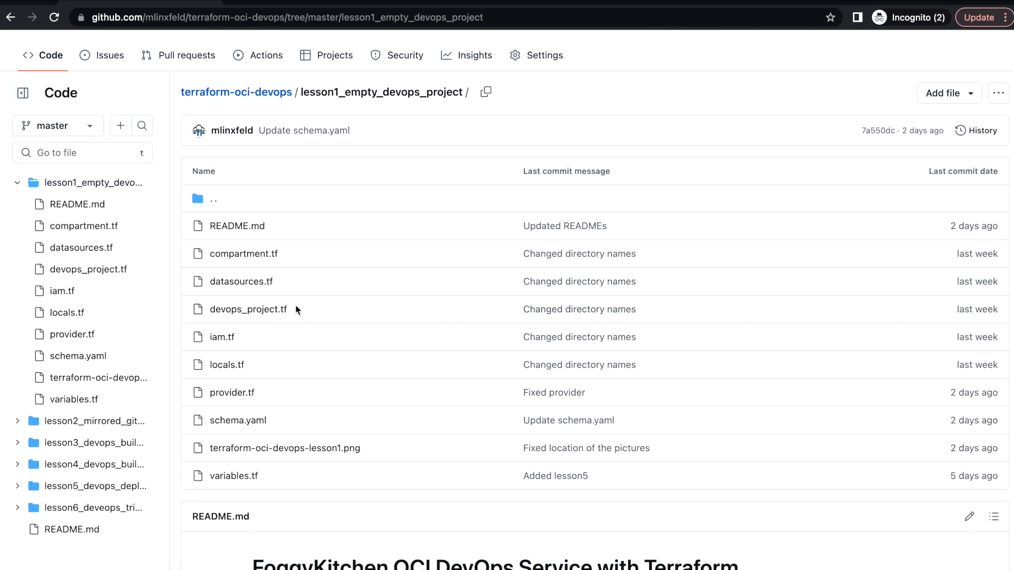
pyautogui.click(242, 313)
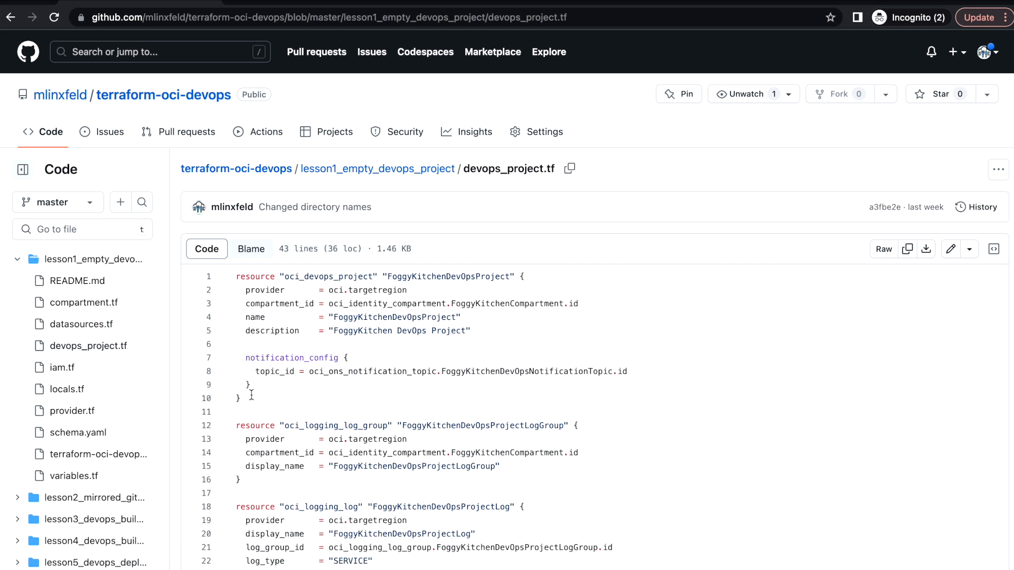
pyautogui.moveTo(251, 395); pyautogui.dragTo(232, 281)
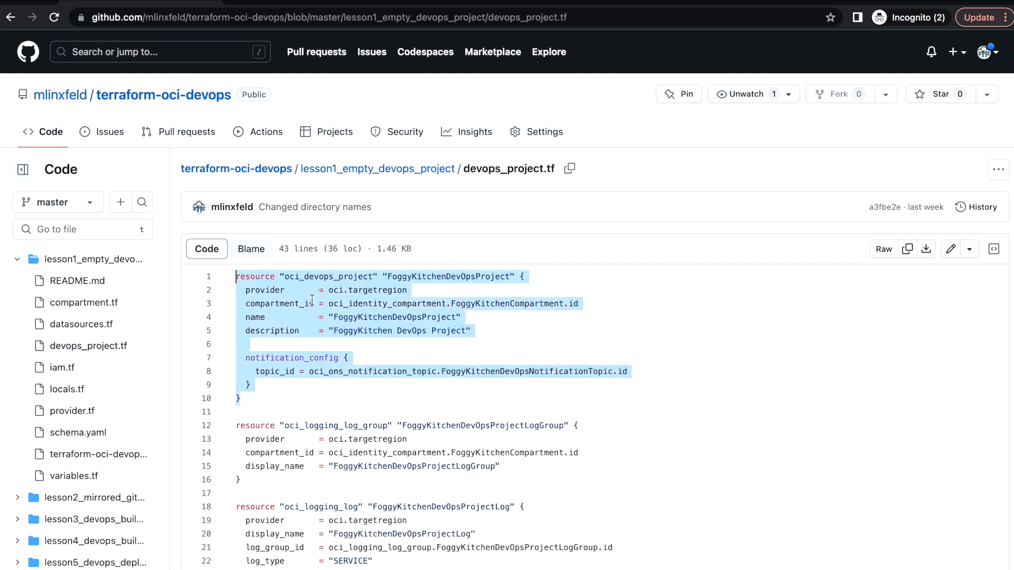
pyautogui.click(423, 304)
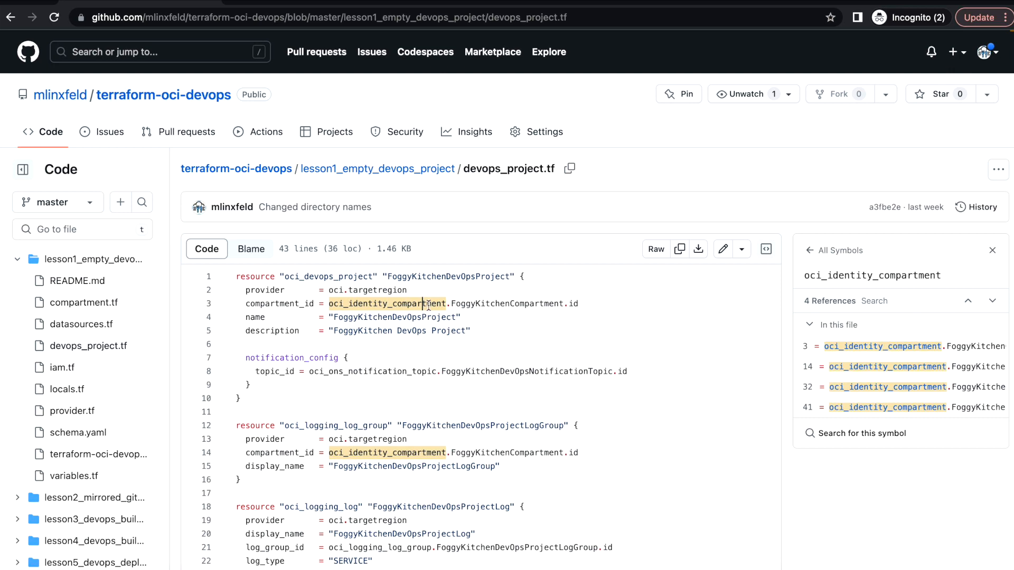
pyautogui.click(404, 292)
pyautogui.click(353, 305)
pyautogui.click(334, 276)
# Highlight the oci_ons_notification_topic resource declaration in devops_project.tf, then return to the start of the code
pyautogui.scroll(-6, 429, 373)
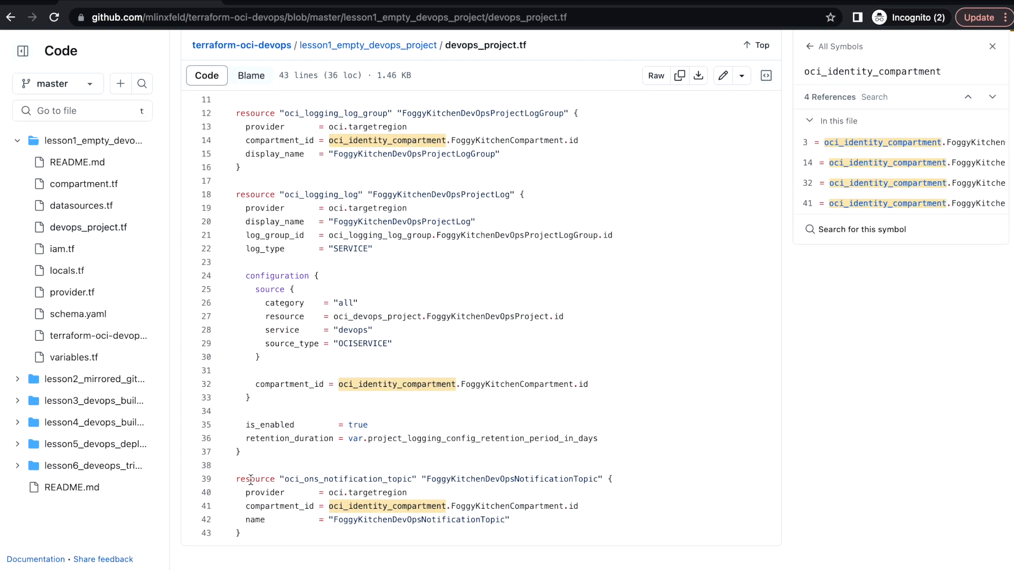
pyautogui.moveTo(236, 478); pyautogui.dragTo(624, 479)
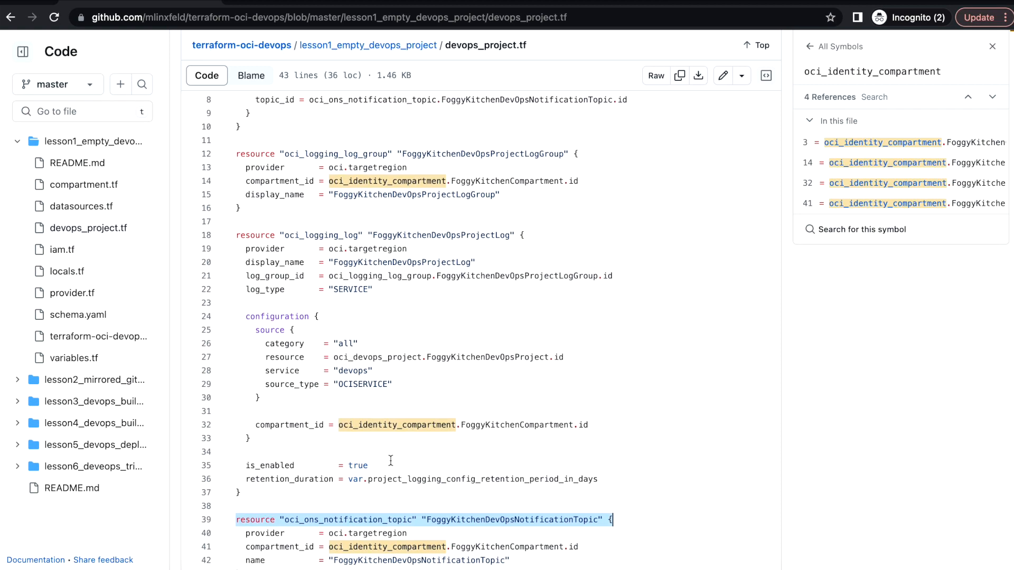
pyautogui.scroll(2, 391, 461)
pyautogui.scroll(2, 399, 381)
pyautogui.scroll(1, 400, 382)
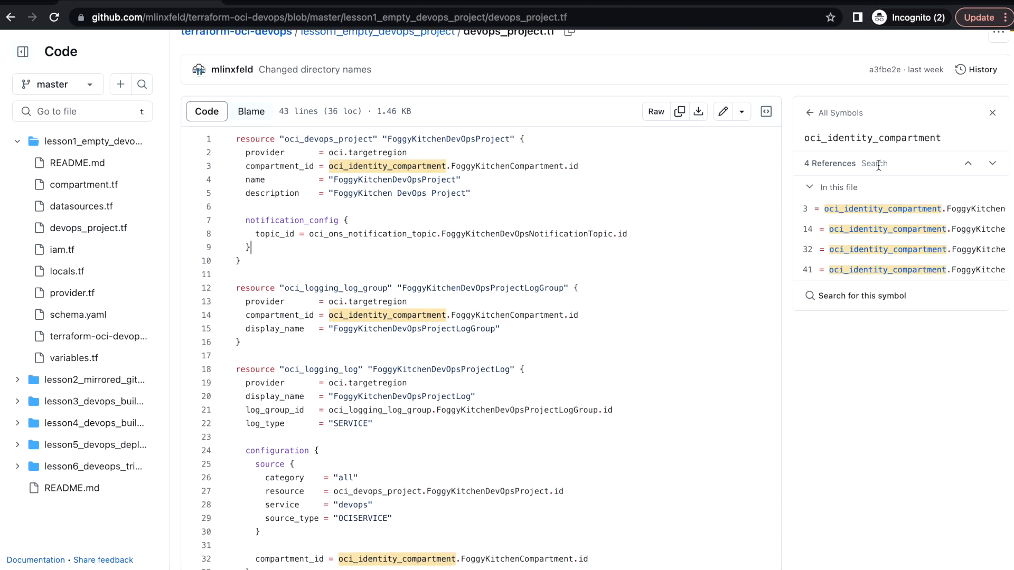
# Close the symbol references and highlight the oci_logging_log_group resource block
pyautogui.click(992, 113)
pyautogui.scroll(-1, 588, 308)
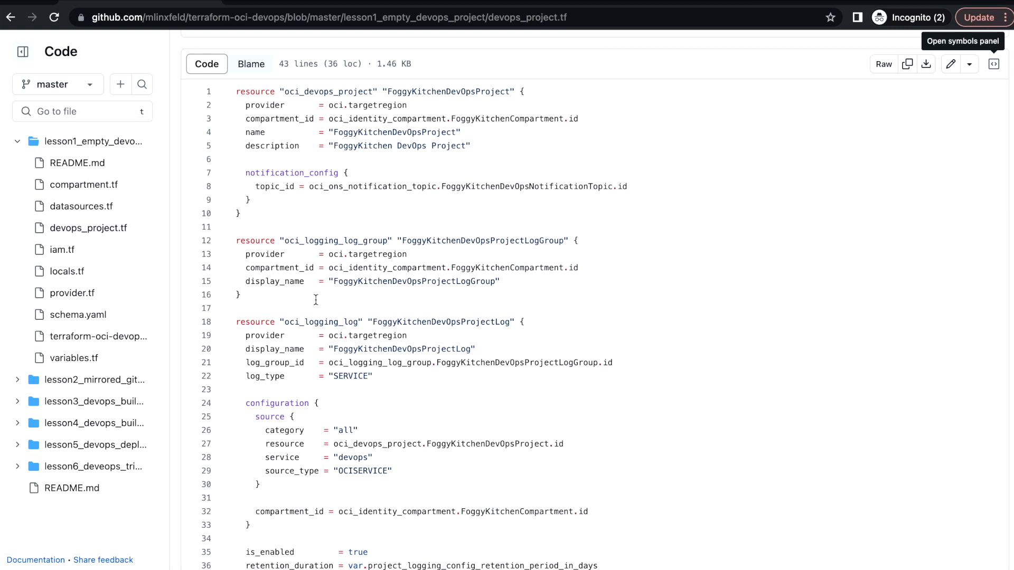
pyautogui.moveTo(301, 299); pyautogui.dragTo(234, 239)
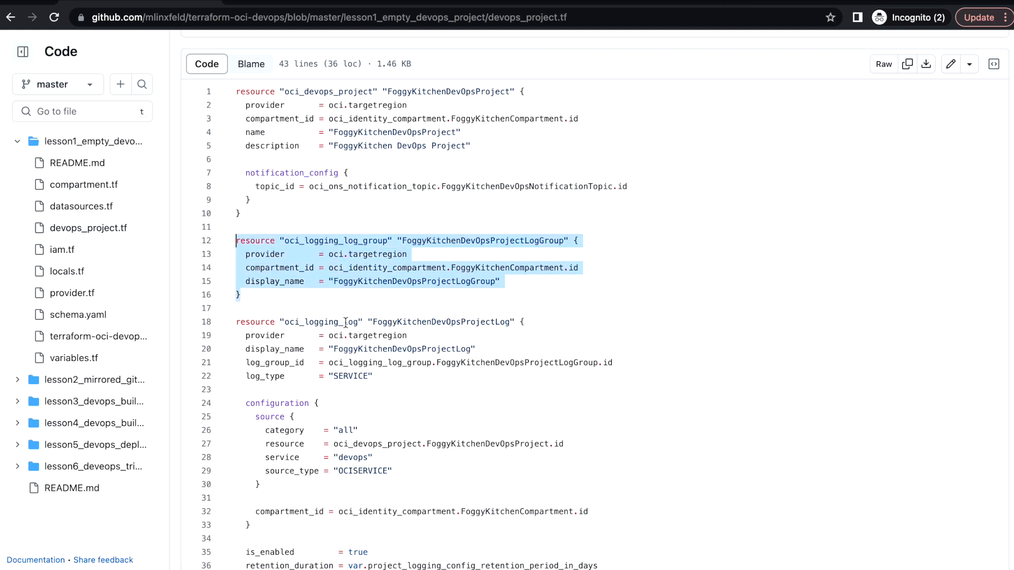
# Examine the oci_logging_log resource, highlighting its source resource line and its retention_duration line
pyautogui.scroll(-2, 387, 321)
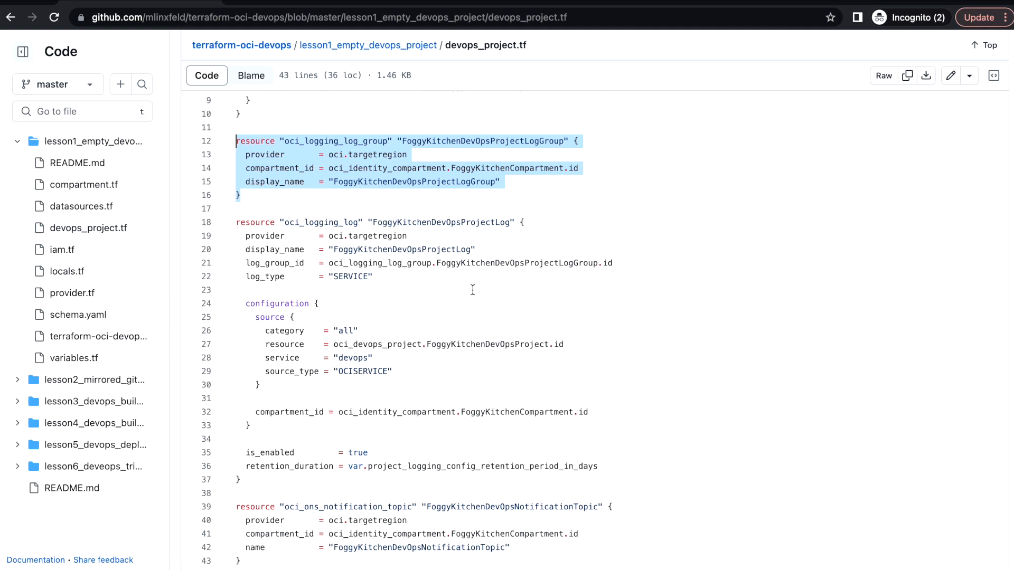
pyautogui.scroll(-1, 493, 323)
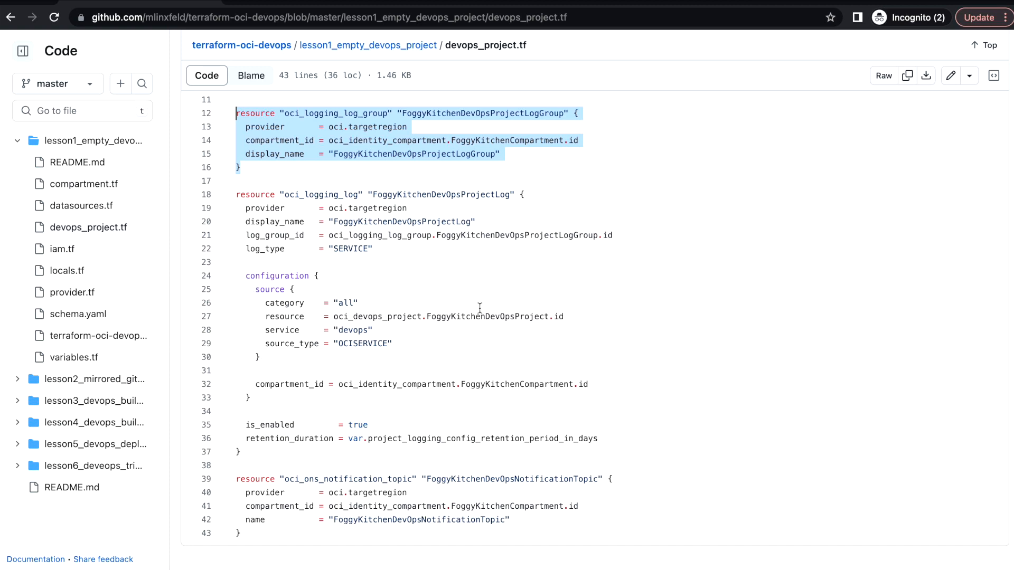
pyautogui.moveTo(581, 317); pyautogui.dragTo(255, 316)
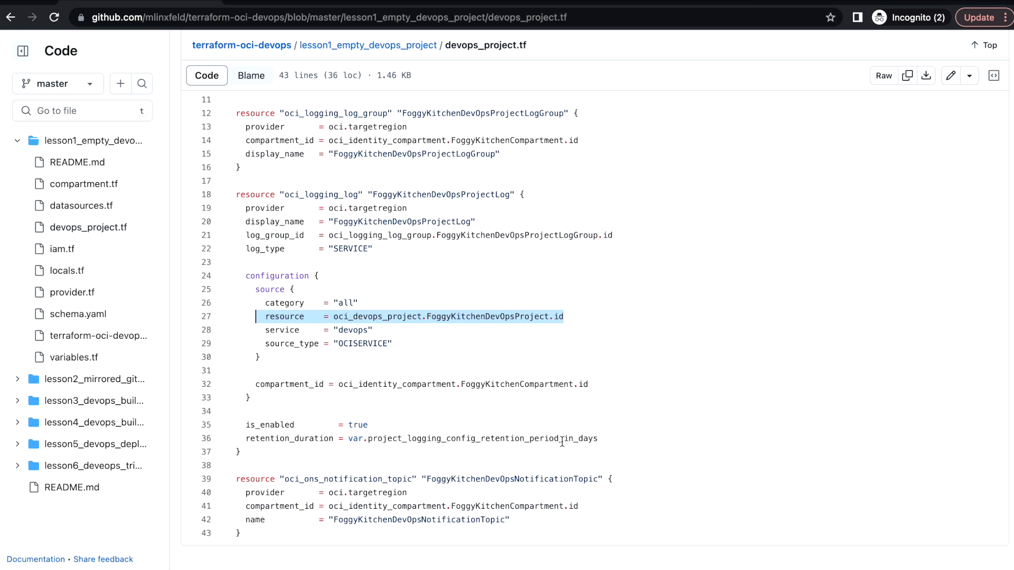
pyautogui.moveTo(247, 440); pyautogui.dragTo(635, 445)
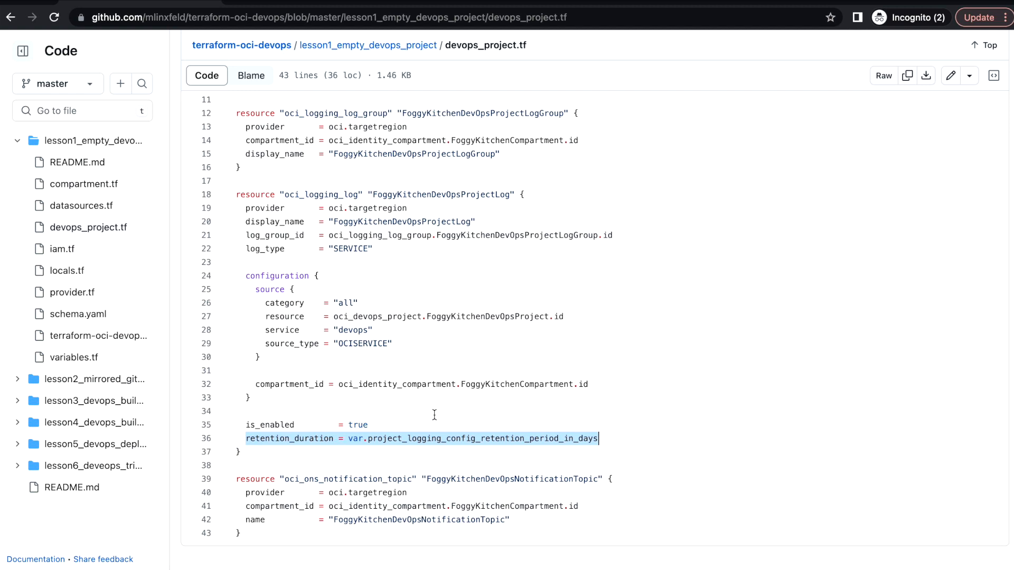
pyautogui.click(357, 439)
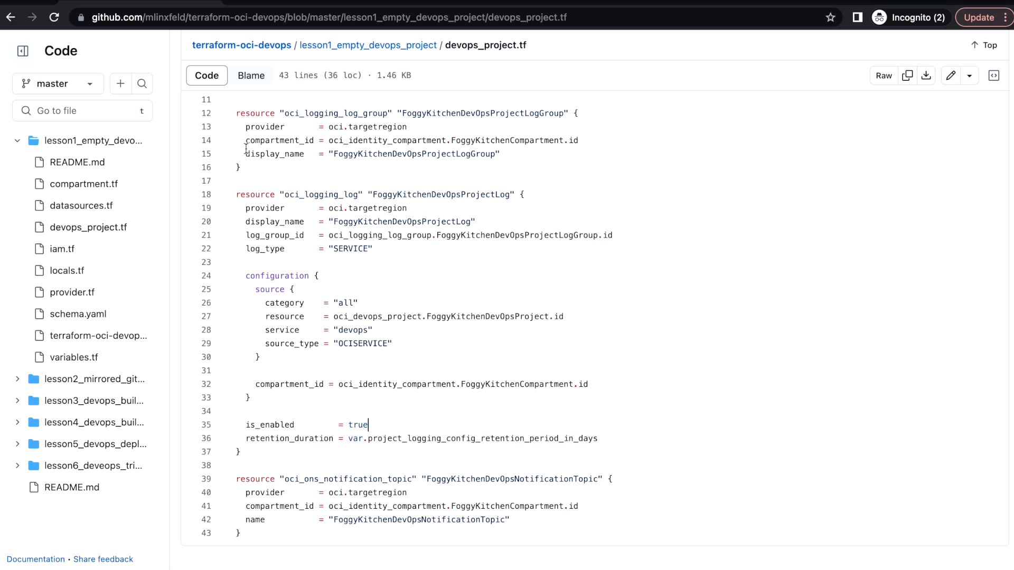
# Open variables.tf from the lesson 1 folder and highlight the project_logging_config_retention_period_in_days variable block
pyautogui.click(396, 52)
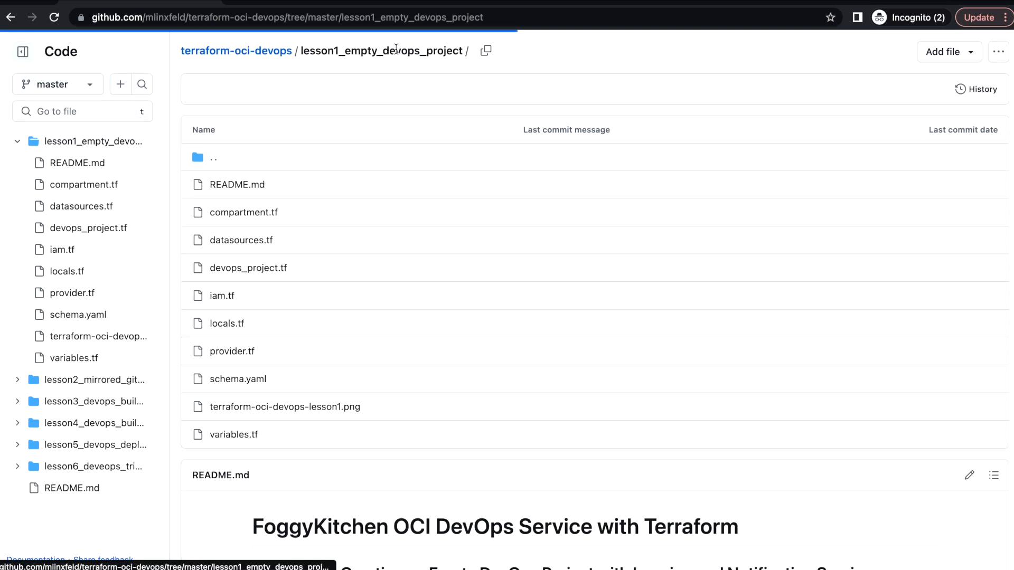
pyautogui.click(232, 433)
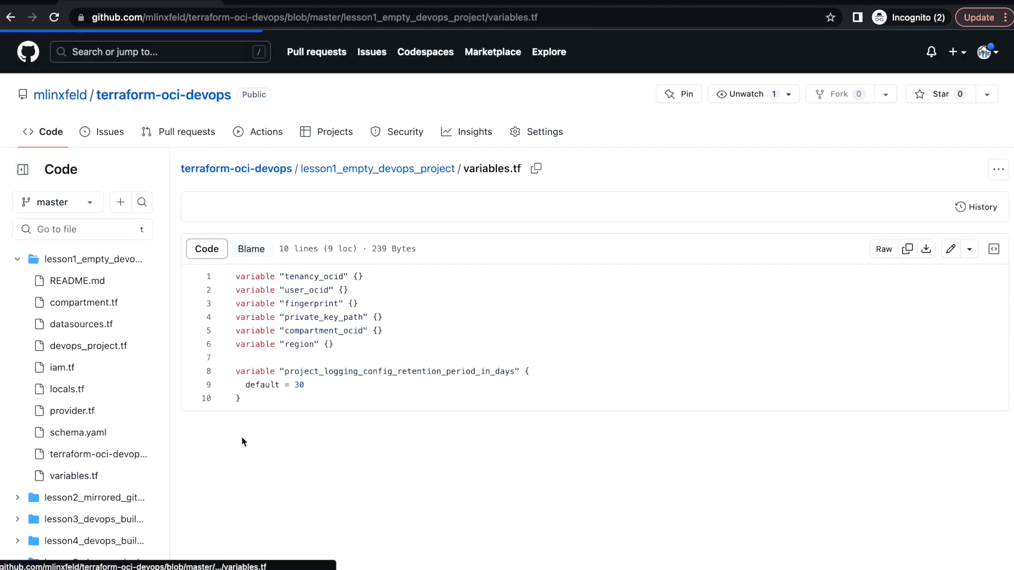
pyautogui.moveTo(244, 399); pyautogui.dragTo(235, 371)
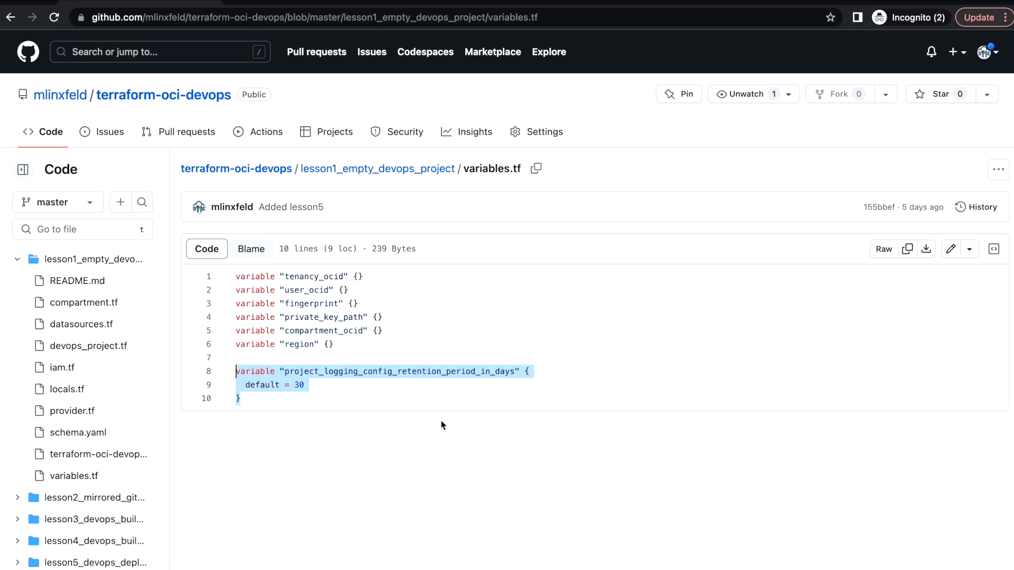
# Open iam.tf from the lesson 1 folder and read the dynamic group's matching_rule through to its end
pyautogui.click(412, 169)
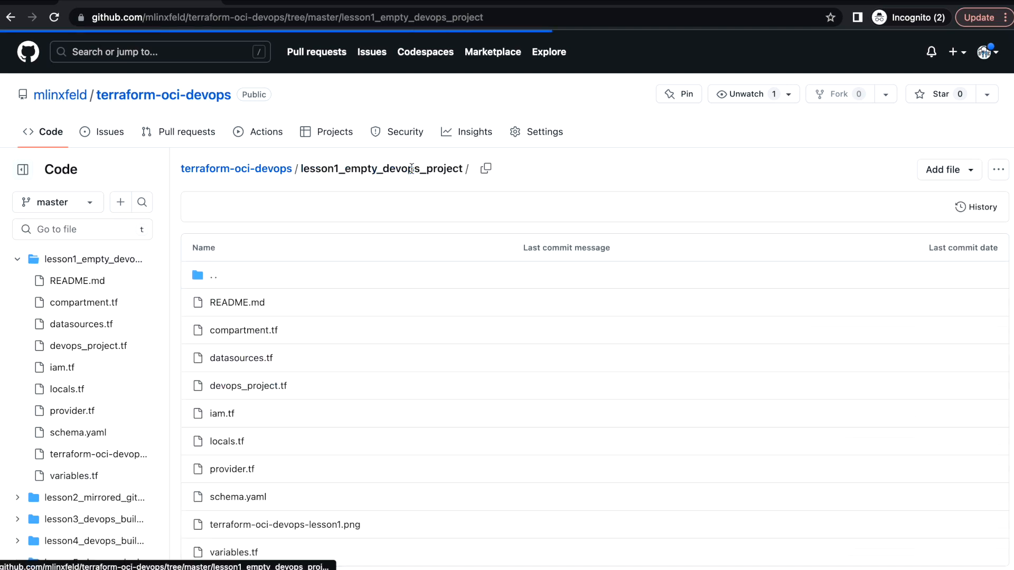
pyautogui.scroll(-2, 388, 323)
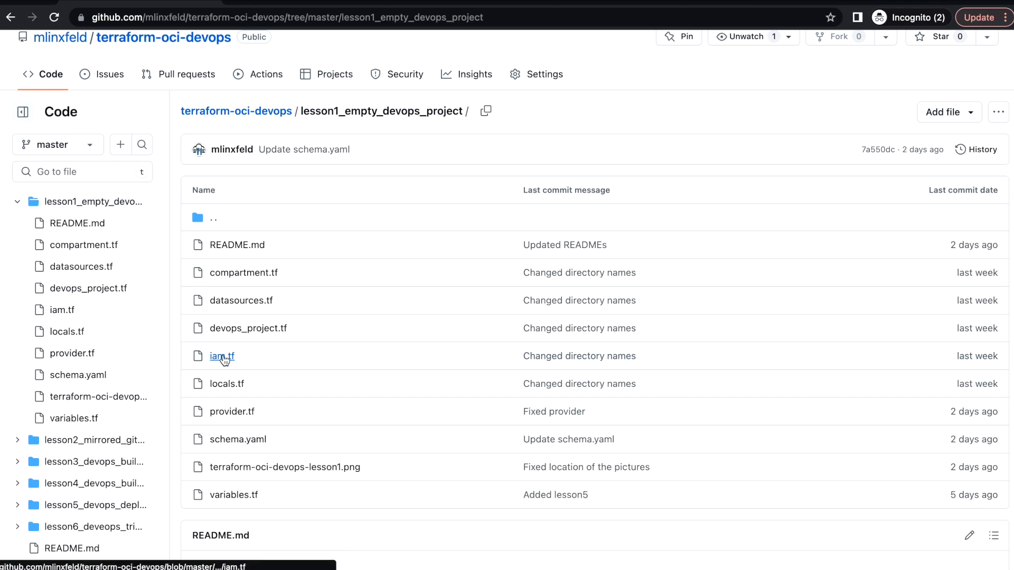
pyautogui.click(223, 357)
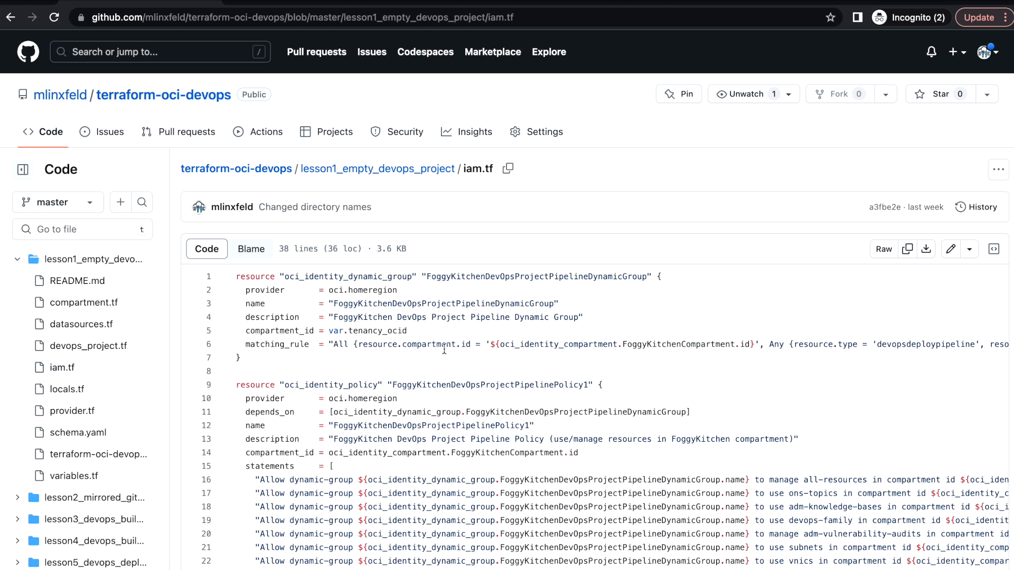
pyautogui.hscroll(5, 741, 348)
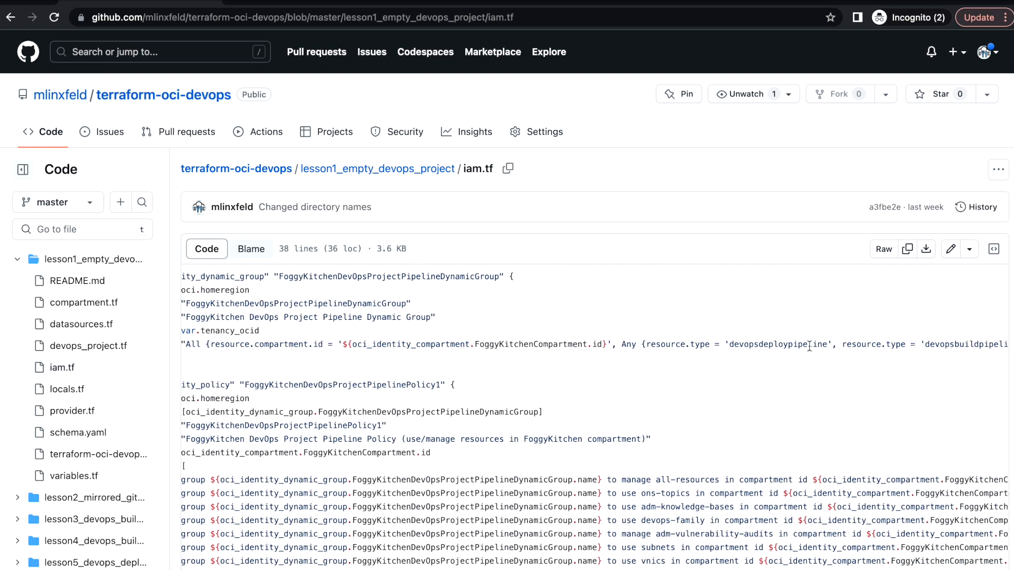
pyautogui.hscroll(5, 816, 345)
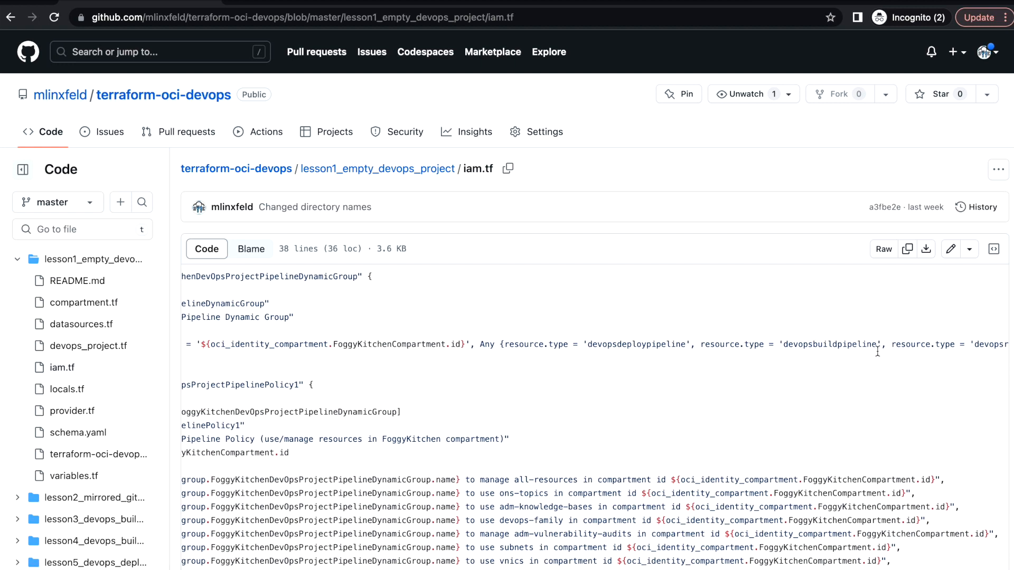
pyautogui.hscroll(3, 892, 344)
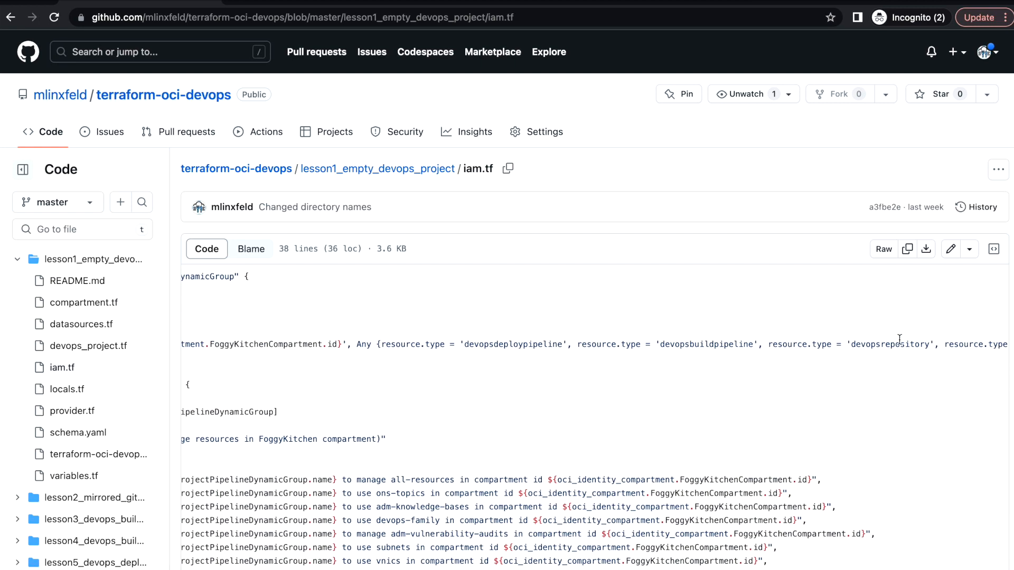
pyautogui.hscroll(3, 897, 340)
pyautogui.hscroll(5, 899, 340)
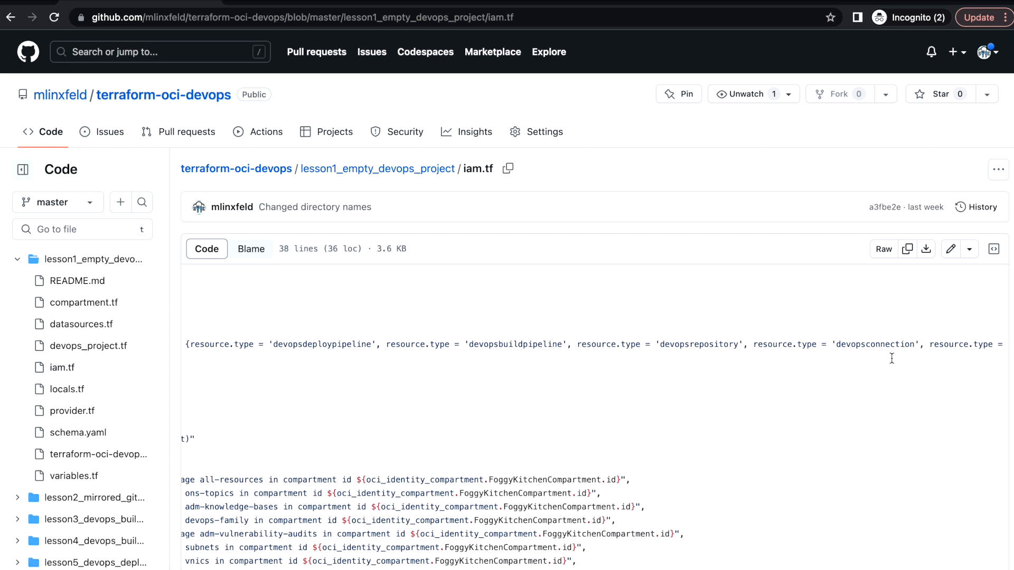
pyautogui.hscroll(1, 891, 358)
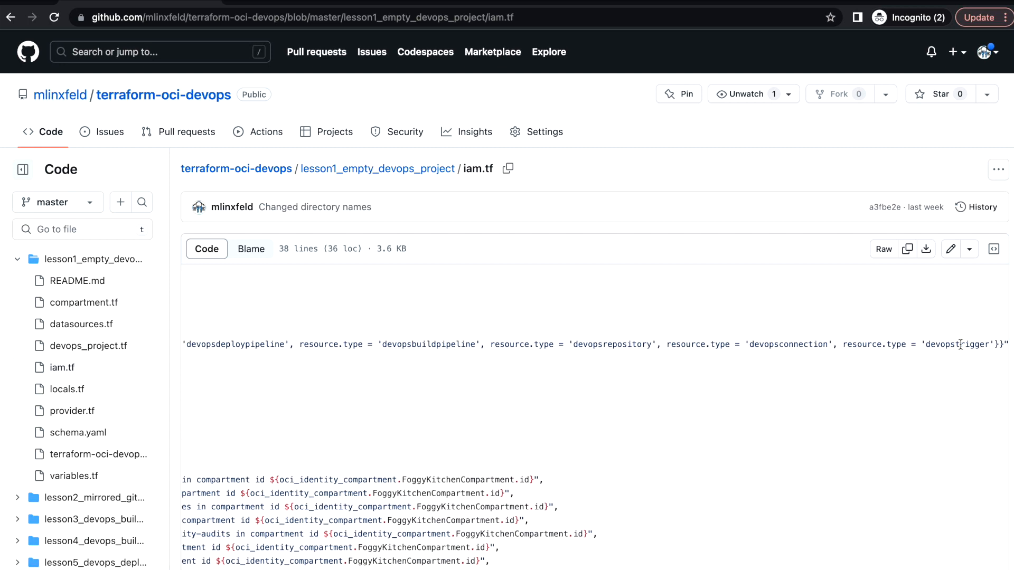
# Highlight the whole oci_identity_dynamic_group resource block in iam.tf
pyautogui.hscroll(-8, 662, 397)
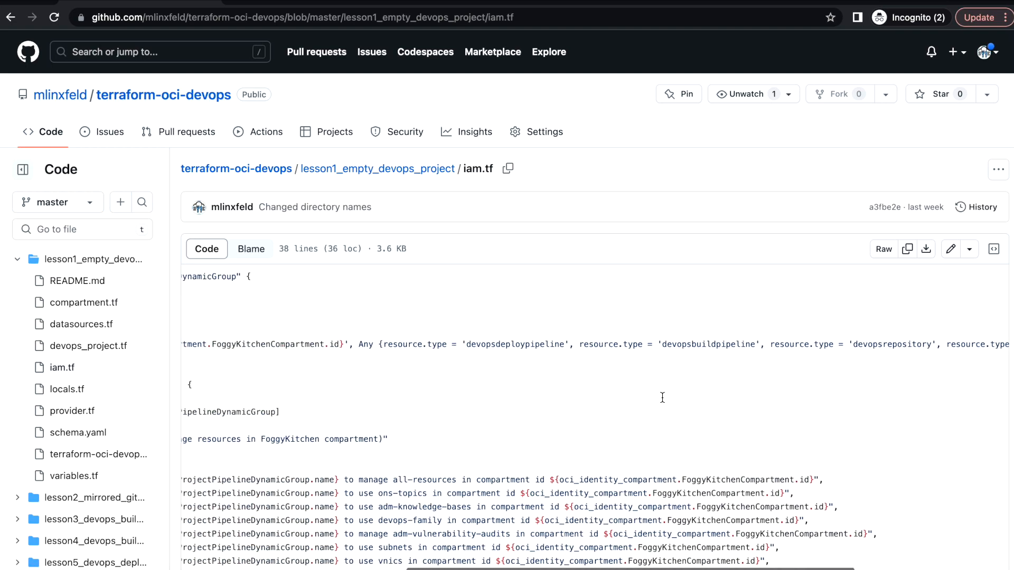
pyautogui.hscroll(-3, 662, 397)
pyautogui.moveTo(264, 357); pyautogui.dragTo(236, 277)
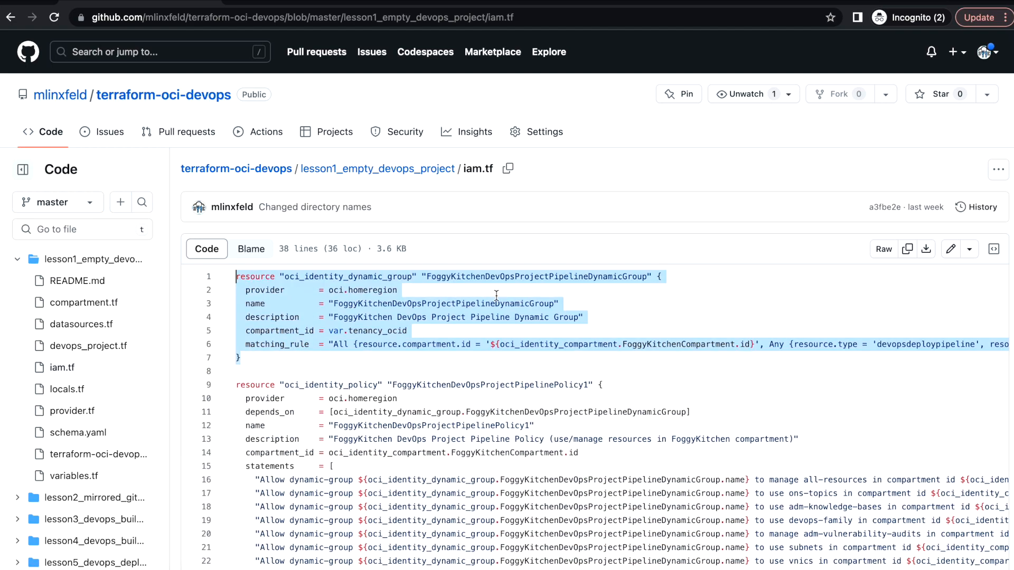
# Review the FoggyKitchenDevOpsProjectPipelinePolicy1 resource in iam.tf, highlighting its compartment_id line and reading the full policy statements
pyautogui.scroll(-1, 498, 306)
pyautogui.scroll(-1, 488, 339)
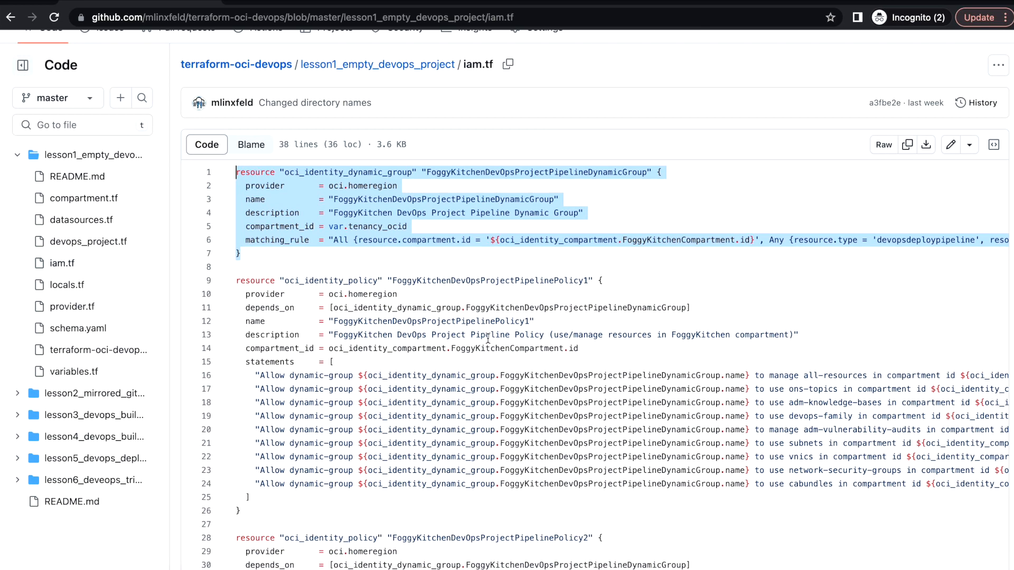
pyautogui.scroll(-1, 488, 338)
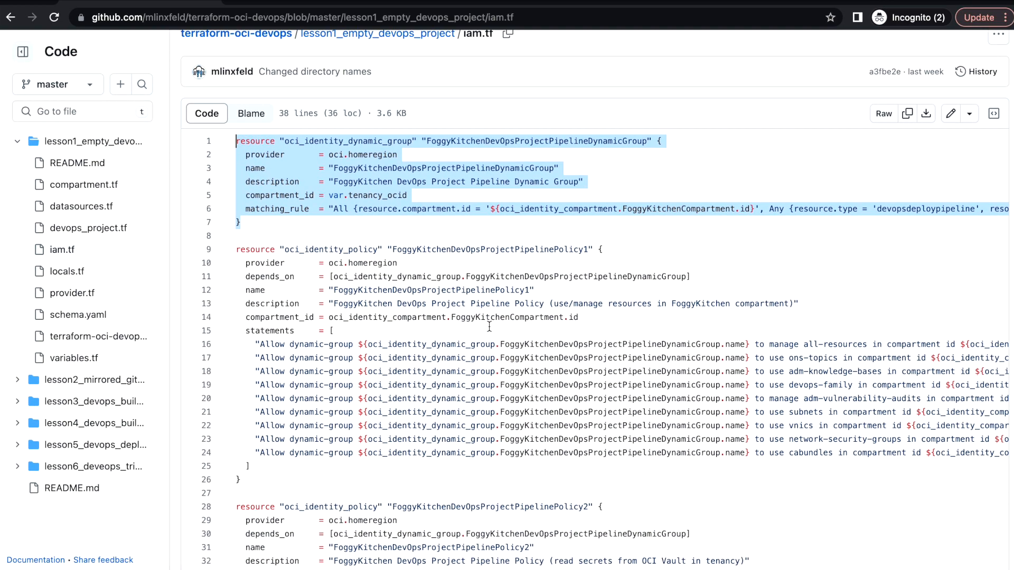
pyautogui.scroll(-1, 489, 327)
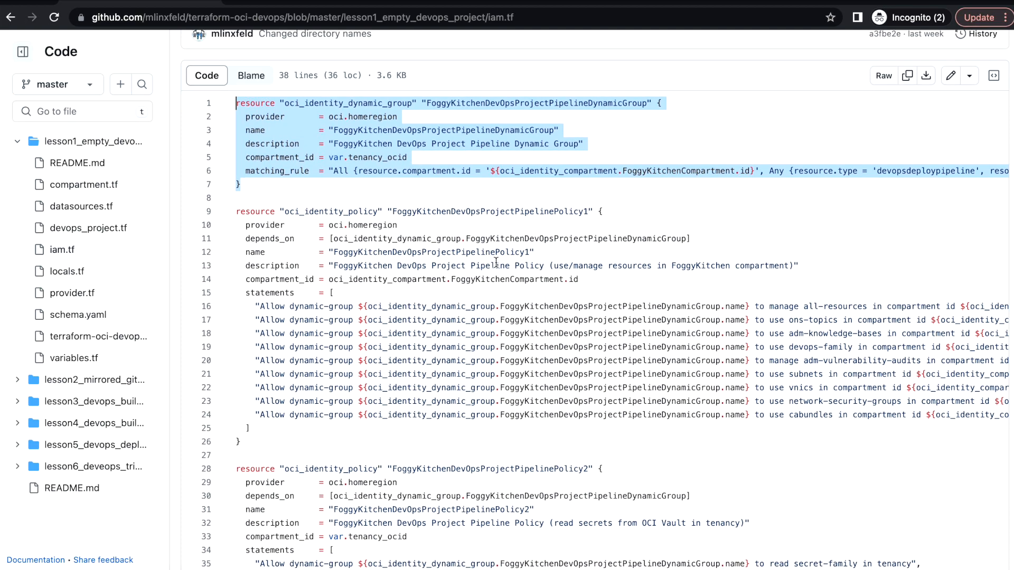
pyautogui.moveTo(588, 279); pyautogui.dragTo(240, 281)
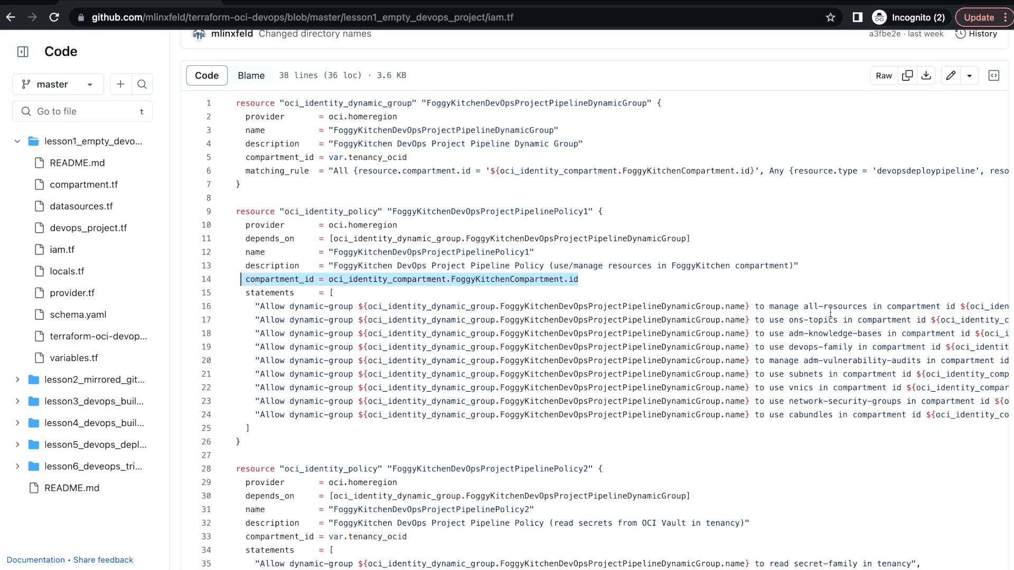
pyautogui.hscroll(3, 827, 312)
pyautogui.hscroll(1, 827, 313)
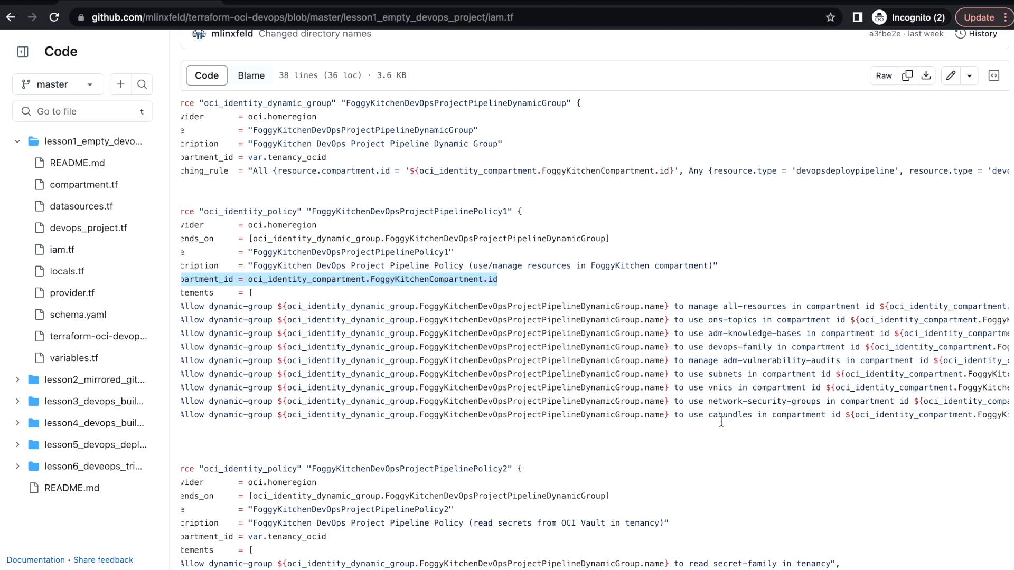
pyautogui.hscroll(-3, 740, 418)
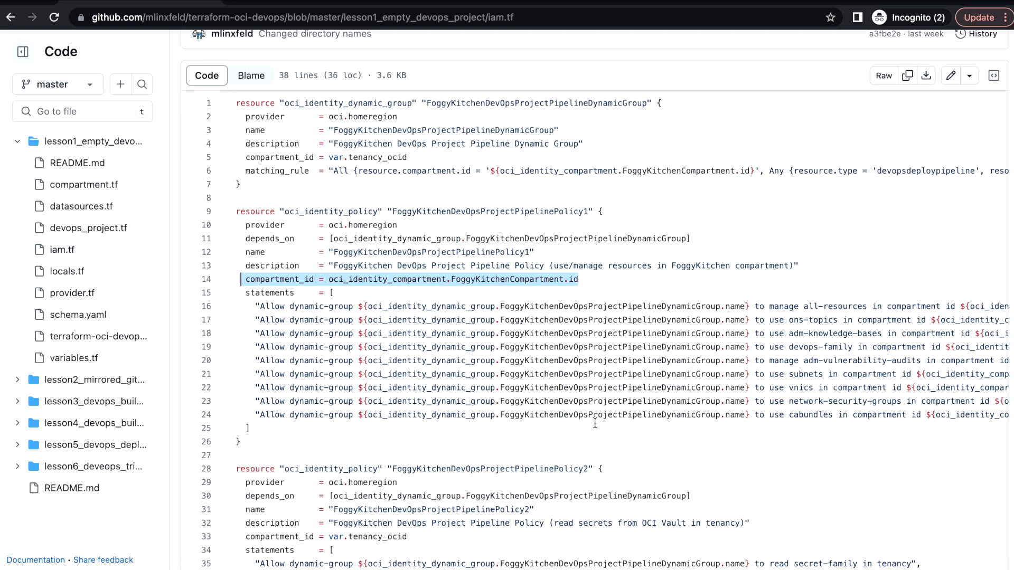
# Review the FoggyKitchenDevOpsProjectPipelinePolicy2 resource in iam.tf and highlight its compartment_id line
pyautogui.scroll(-3, 595, 422)
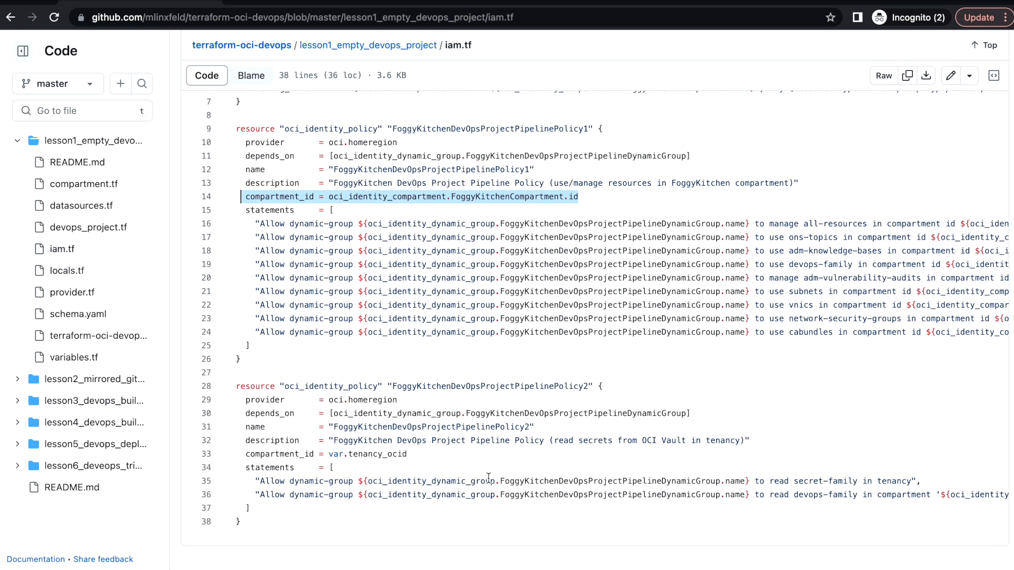
pyautogui.moveTo(427, 458); pyautogui.dragTo(236, 447)
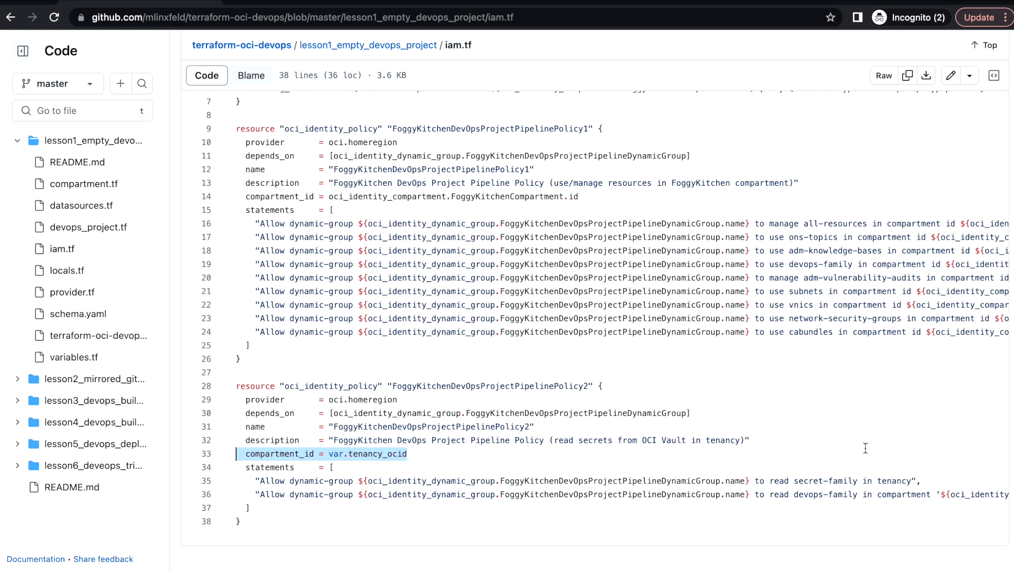
pyautogui.scroll(1, 712, 417)
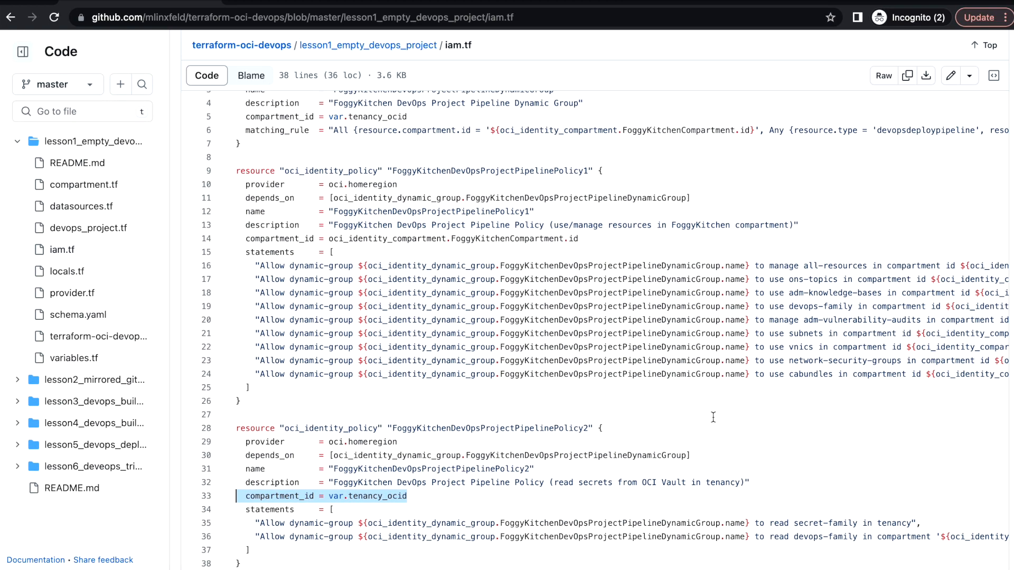
pyautogui.scroll(4, 713, 417)
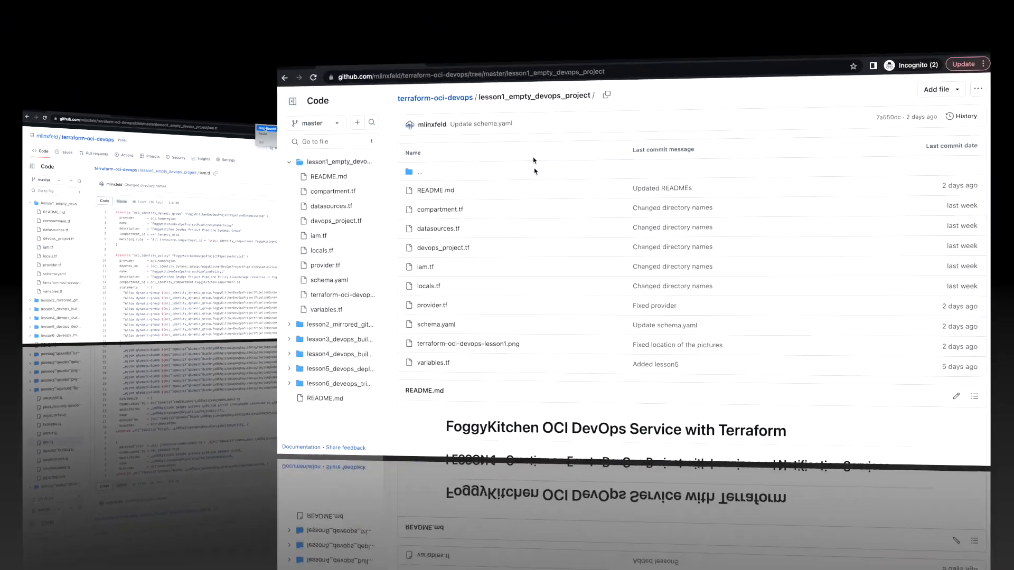
# Start the Deploy to Oracle Cloud stack creation from the lesson 1 README and accept the Oracle Terms of Use
pyautogui.scroll(-4, 392, 200)
pyautogui.scroll(-20, 392, 200)
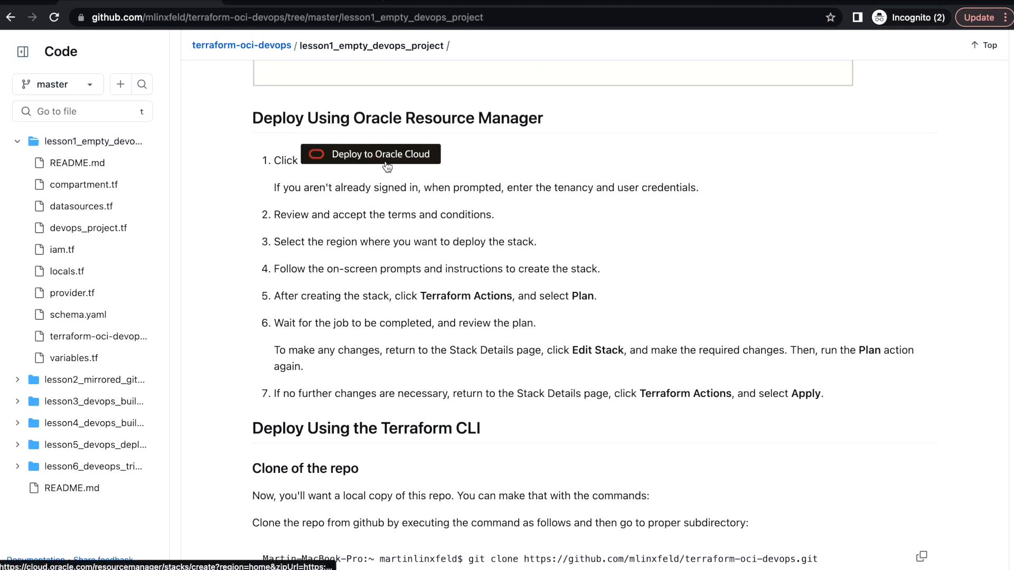
pyautogui.click(388, 160)
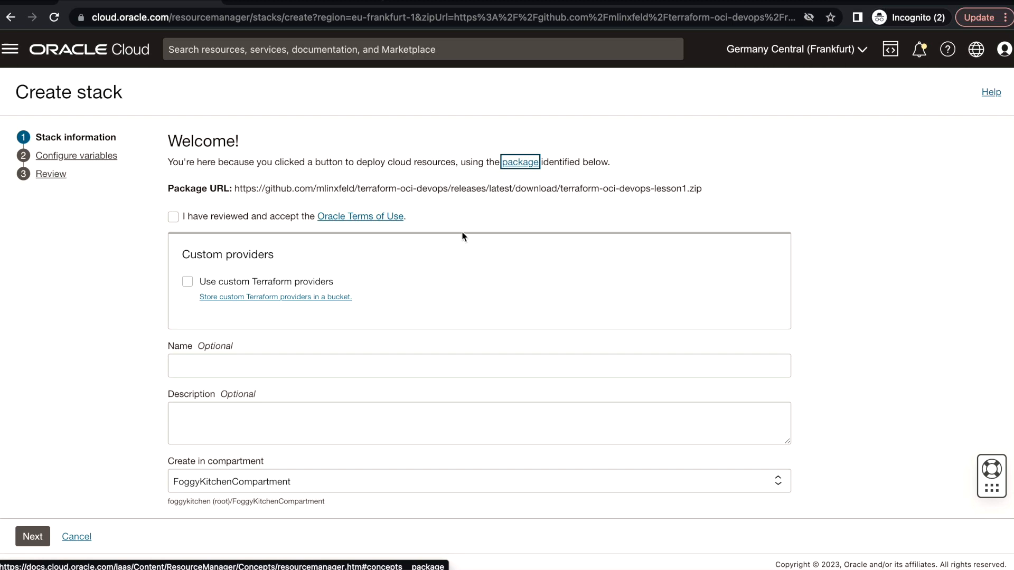
pyautogui.click(174, 217)
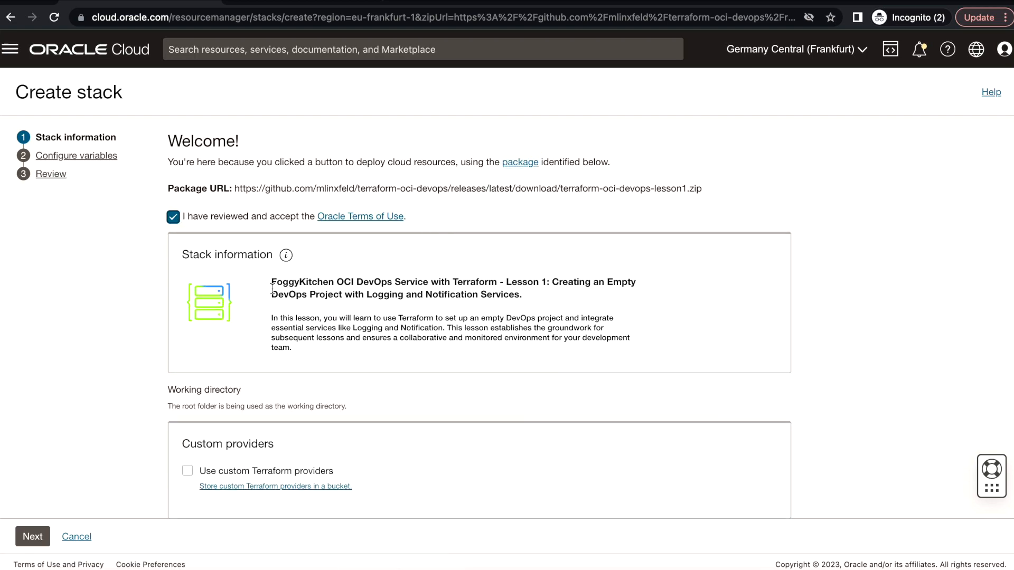
# Review the stack title, set the stack's compartment to ResourceManagerCompartment, and proceed through the variable configuration keeping its default values
pyautogui.moveTo(530, 297); pyautogui.dragTo(329, 281)
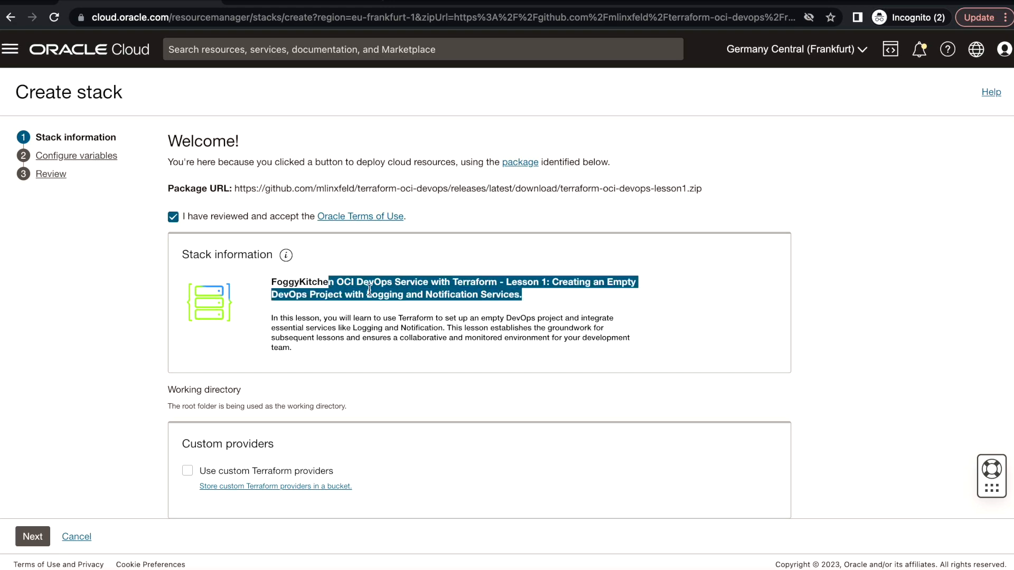
pyautogui.scroll(-6, 369, 290)
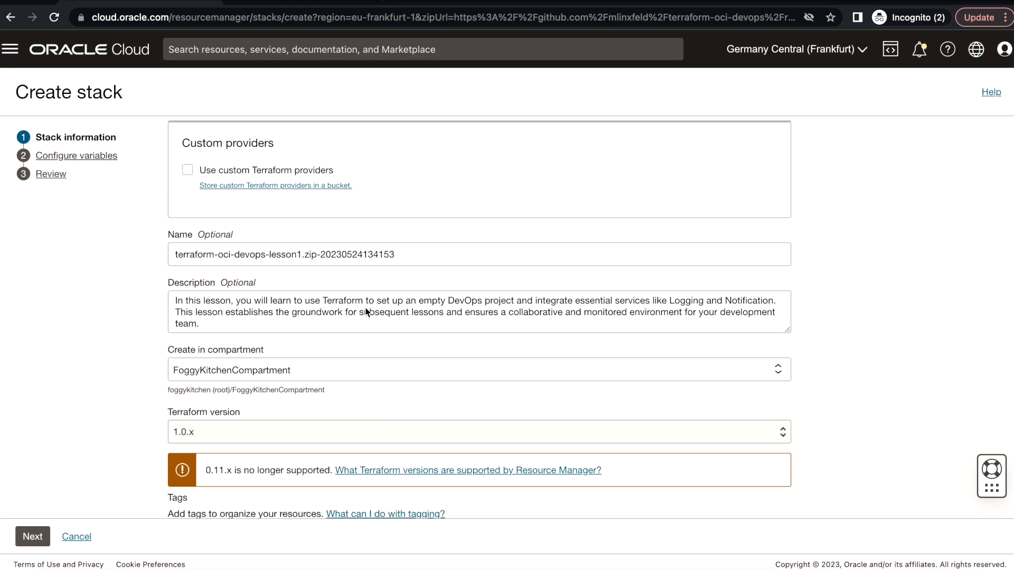
pyautogui.click(298, 370)
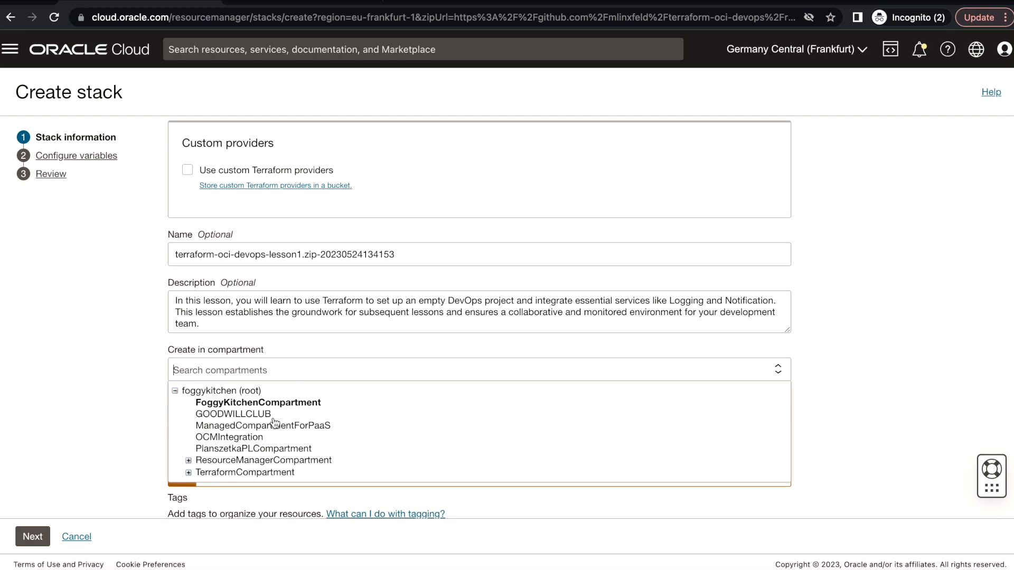
pyautogui.click(238, 461)
pyautogui.scroll(-2, 364, 394)
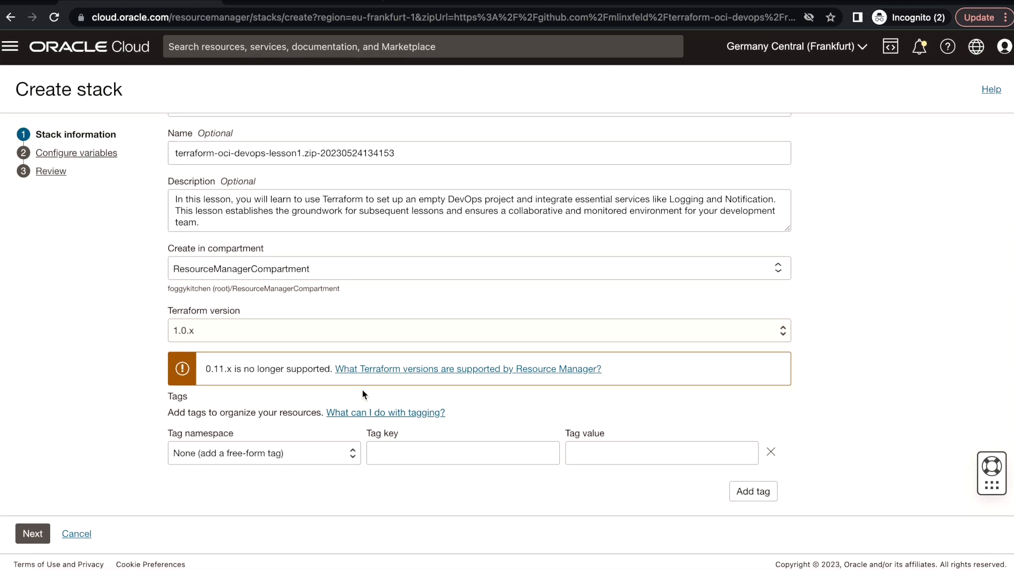
pyautogui.click(32, 534)
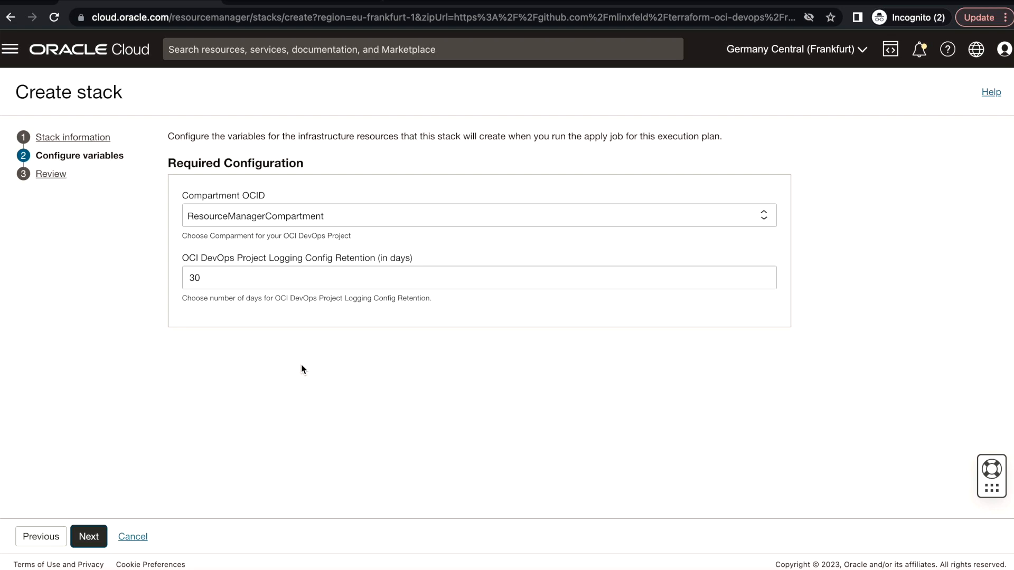
pyautogui.click(94, 541)
pyautogui.click(94, 537)
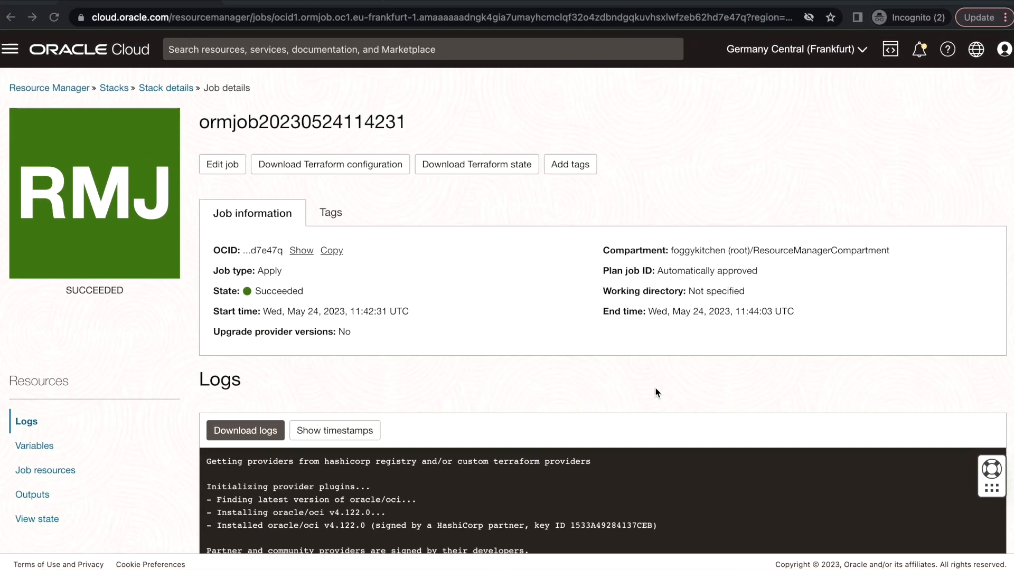
# Read the Apply job's logs through to the end and highlight the final resource summary line
pyautogui.scroll(-4, 658, 392)
pyautogui.scroll(-10, 657, 393)
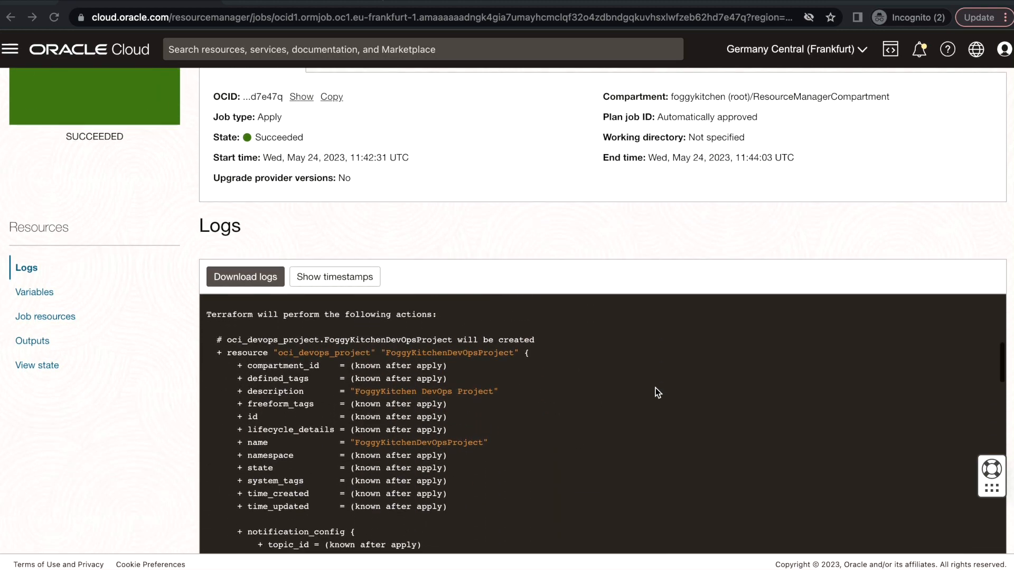
pyautogui.scroll(-12, 657, 393)
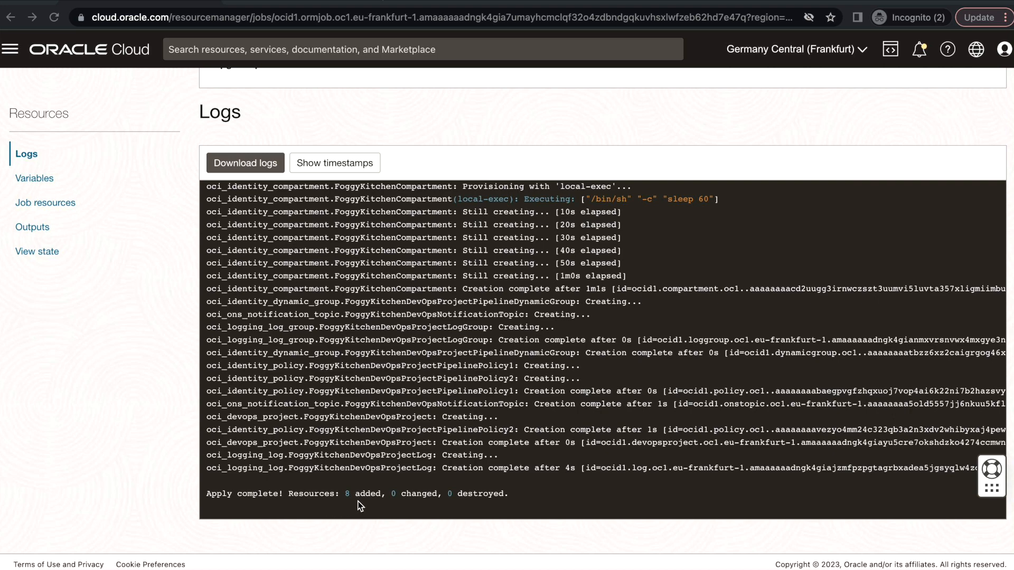
pyautogui.moveTo(515, 494); pyautogui.dragTo(216, 488)
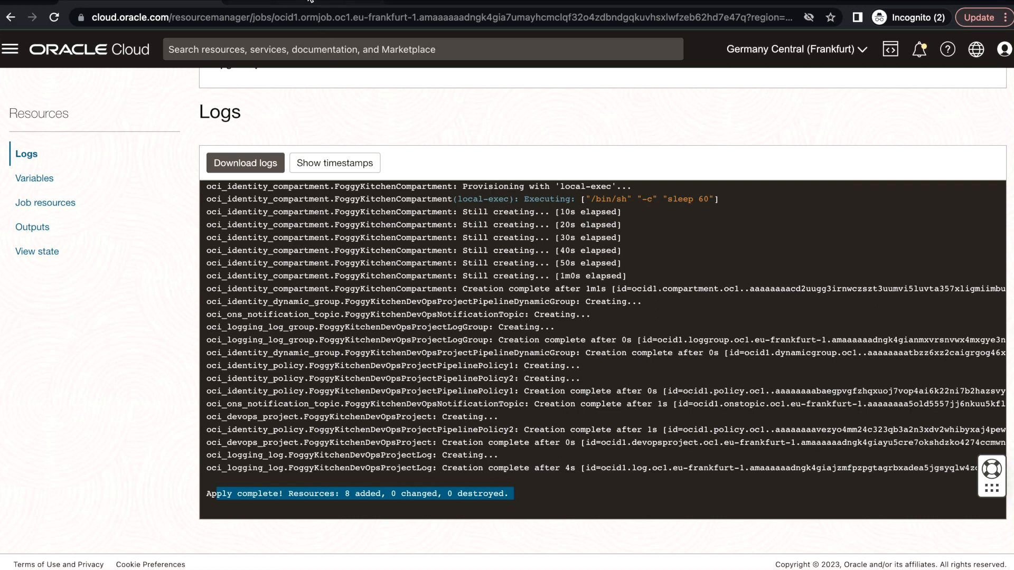
# Open the details of FoggyKitchenDevOpsProjectPipelineDynamicGroup in the Identity service to inspect its matching rules
pyautogui.click(90, 49)
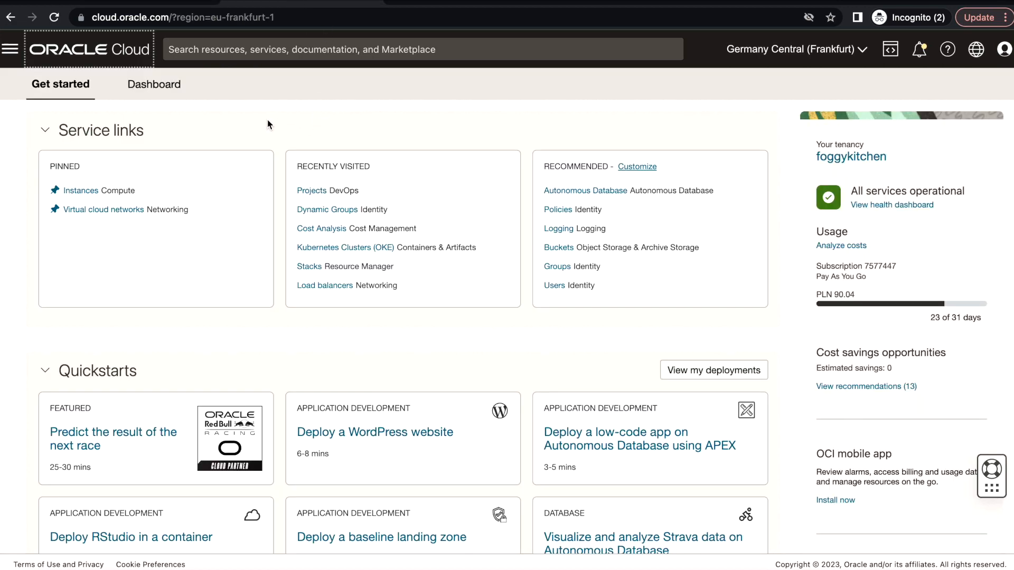
pyautogui.click(9, 49)
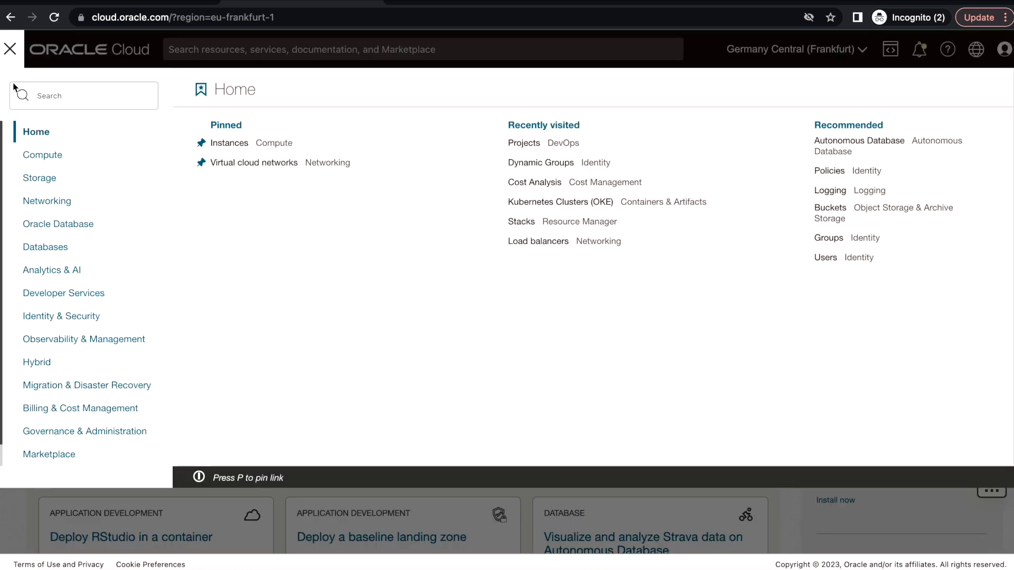
pyautogui.click(66, 318)
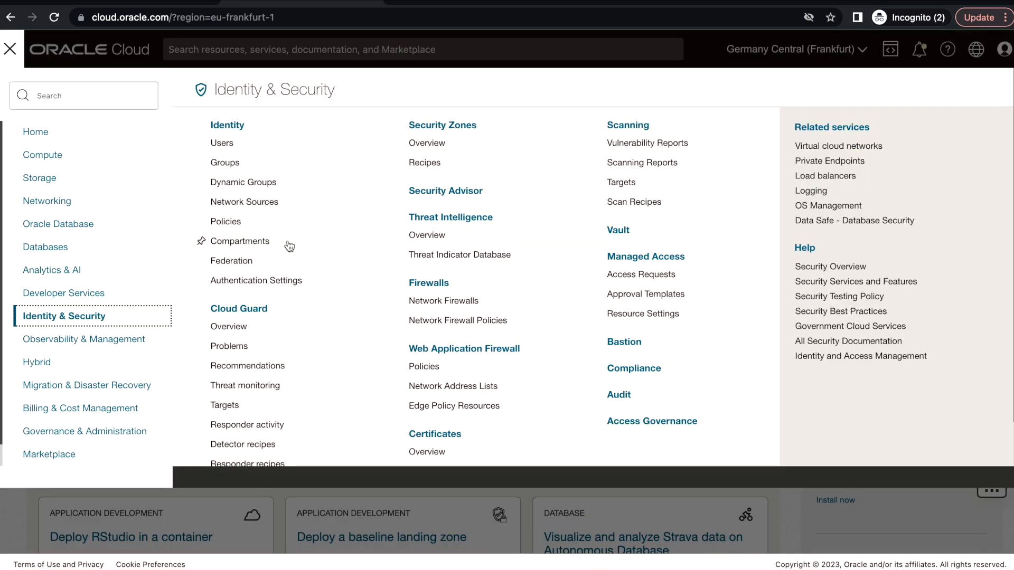
pyautogui.click(261, 184)
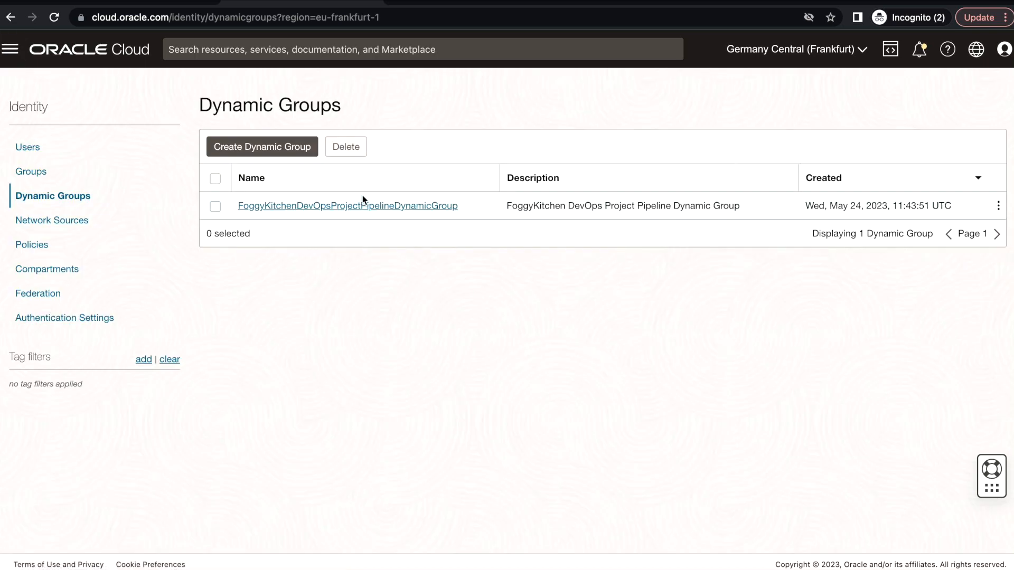
pyautogui.click(379, 208)
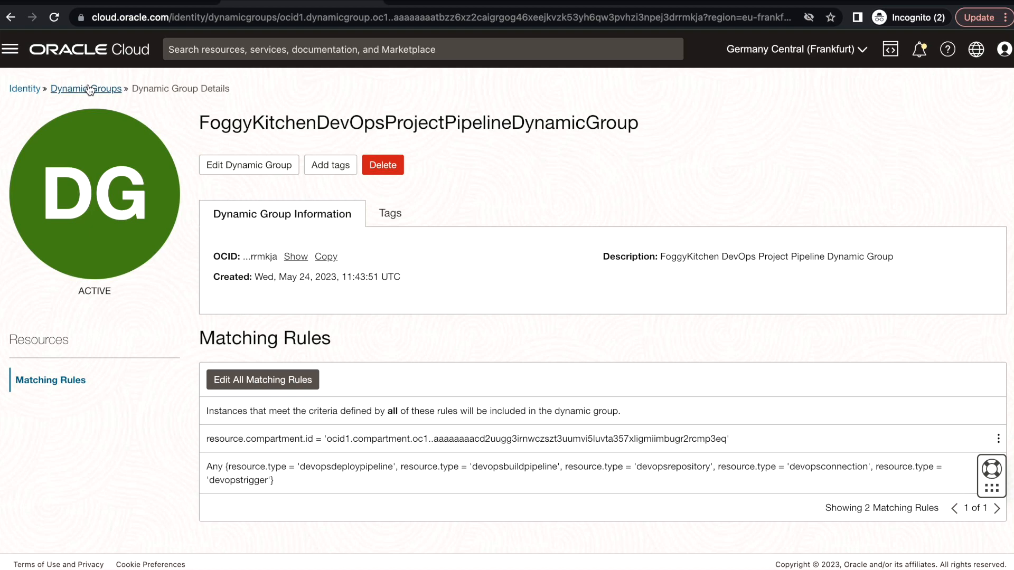
# Open FoggyKitchenDevOpsProjectPipelinePolicy1 from the Identity policies and review all of its statements
pyautogui.click(32, 89)
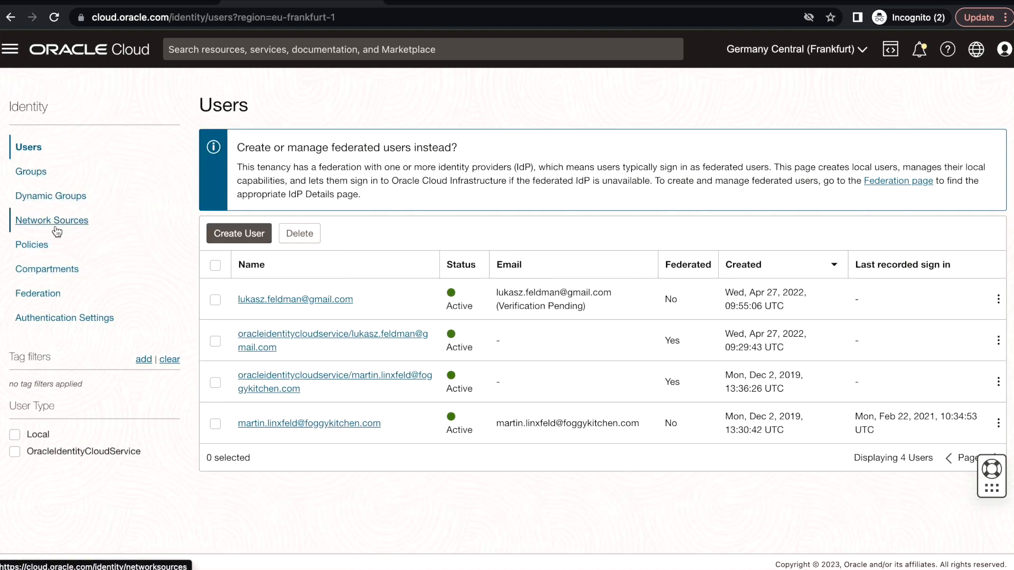
pyautogui.click(32, 247)
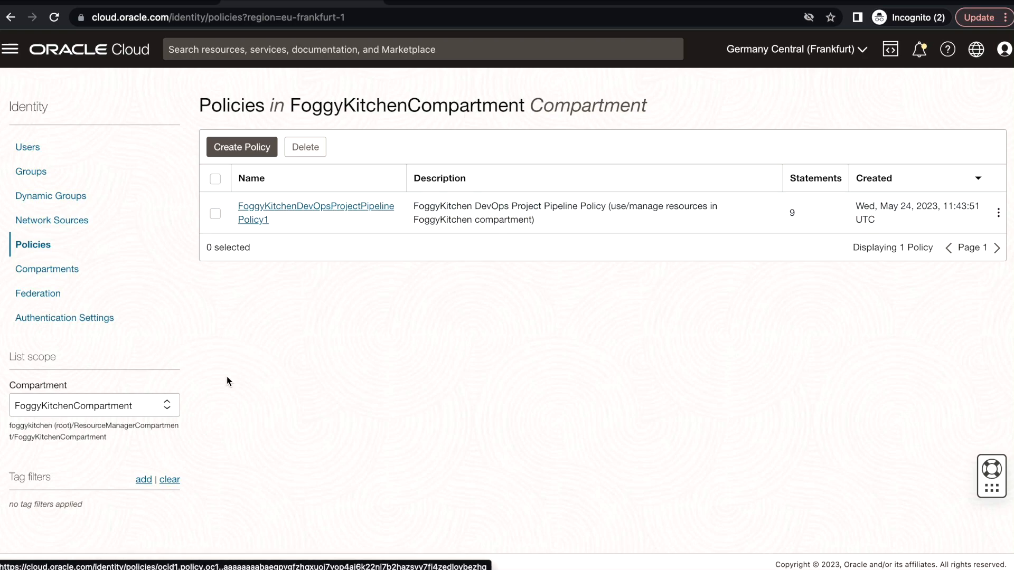
pyautogui.click(328, 215)
pyautogui.scroll(-2, 420, 337)
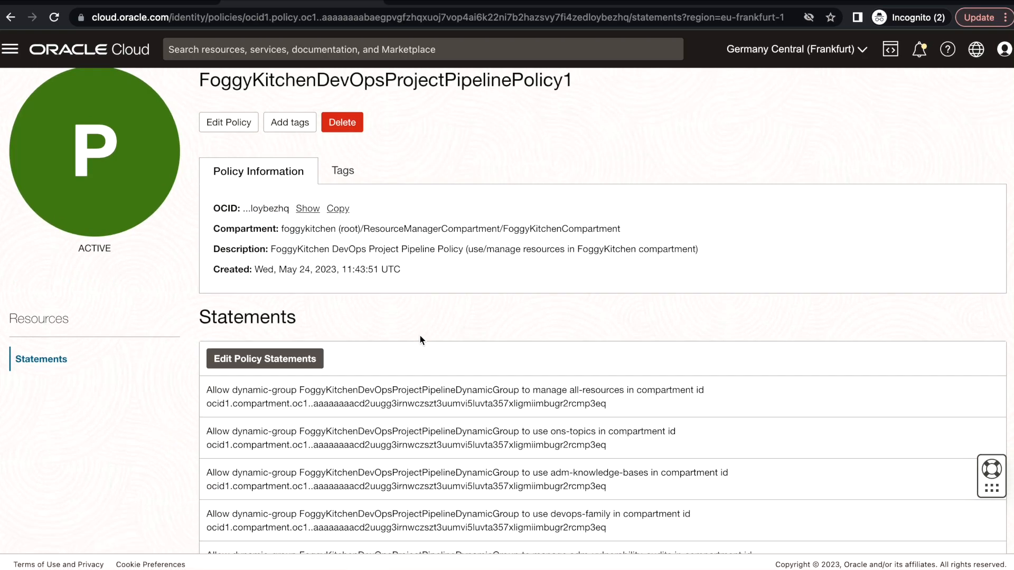
pyautogui.scroll(-3, 419, 336)
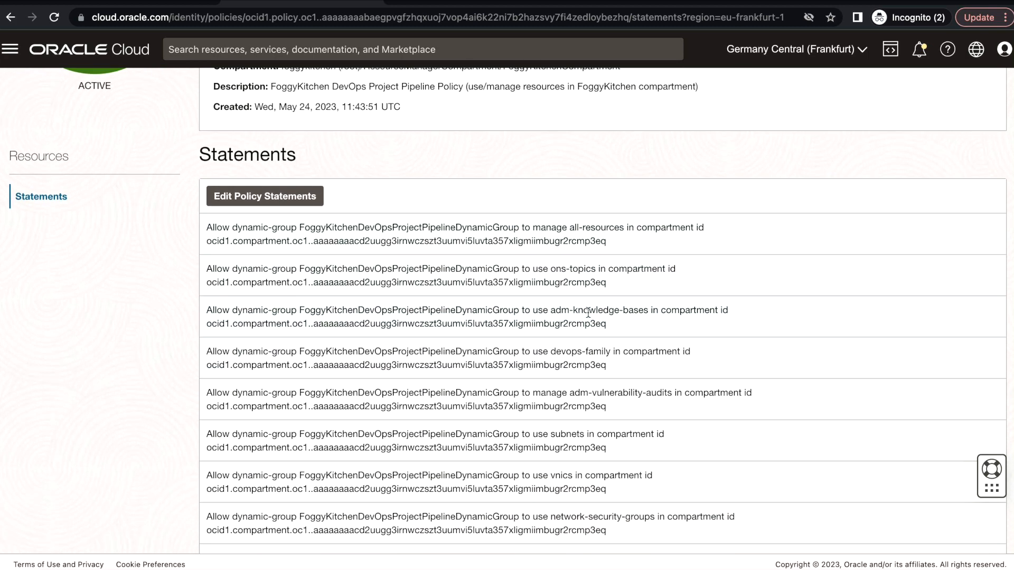
pyautogui.scroll(-3, 584, 337)
pyautogui.scroll(6, 584, 337)
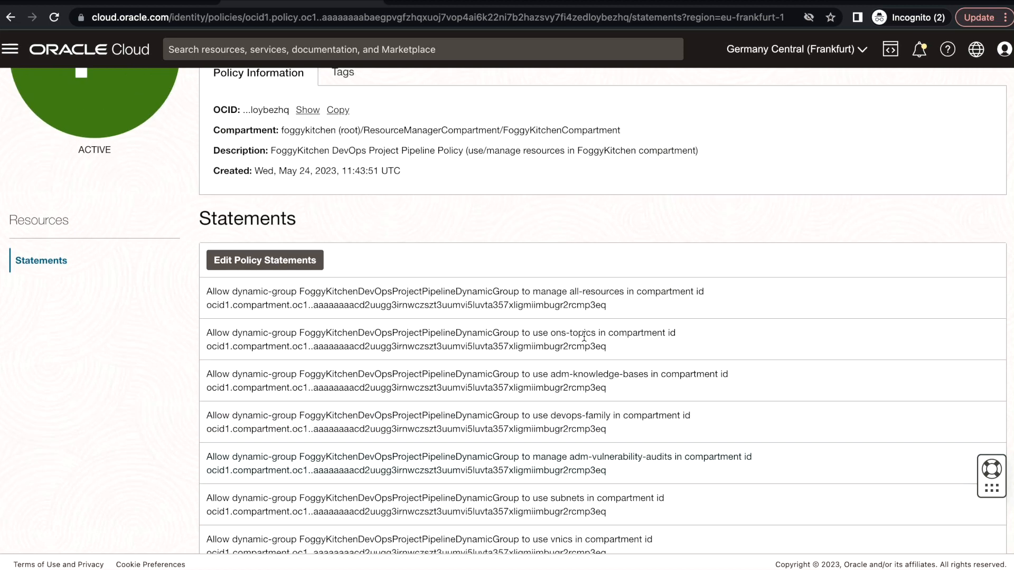
pyautogui.scroll(1, 584, 335)
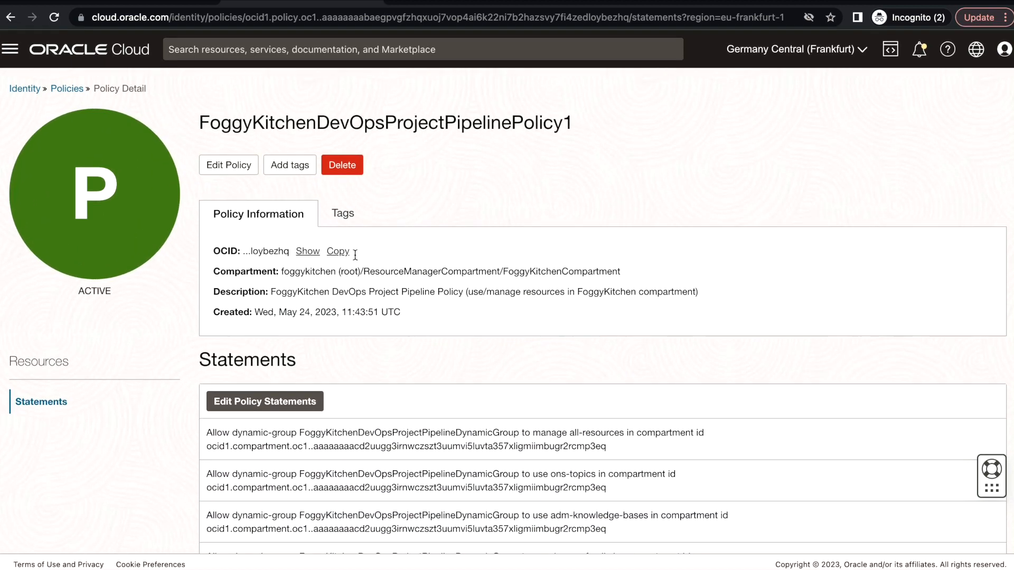
# Return to the policies list and switch its compartment scope to foggykitchen (root)
pyautogui.click(70, 88)
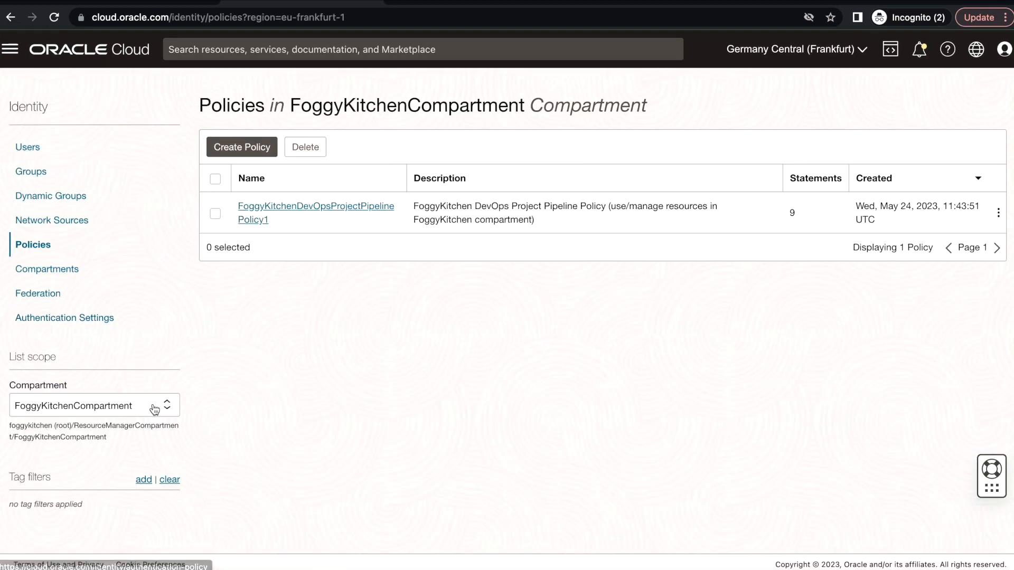
pyautogui.click(96, 407)
pyautogui.click(94, 426)
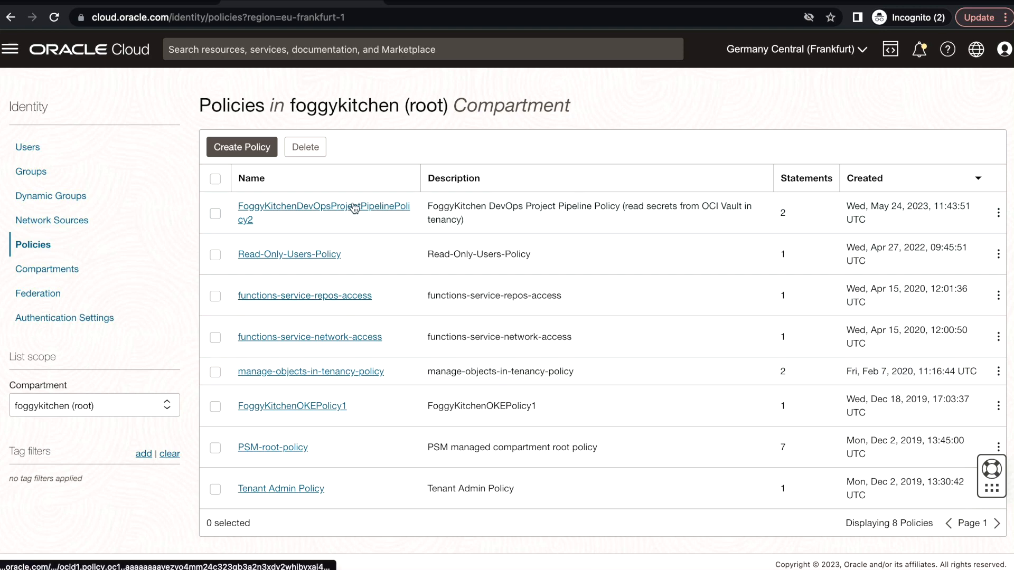
# Open FoggyKitchenDevOpsProjectPipelinePolicy2 and review its statement about reading the secret-family in the tenancy
pyautogui.click(352, 208)
pyautogui.moveTo(680, 432); pyautogui.dragTo(498, 433)
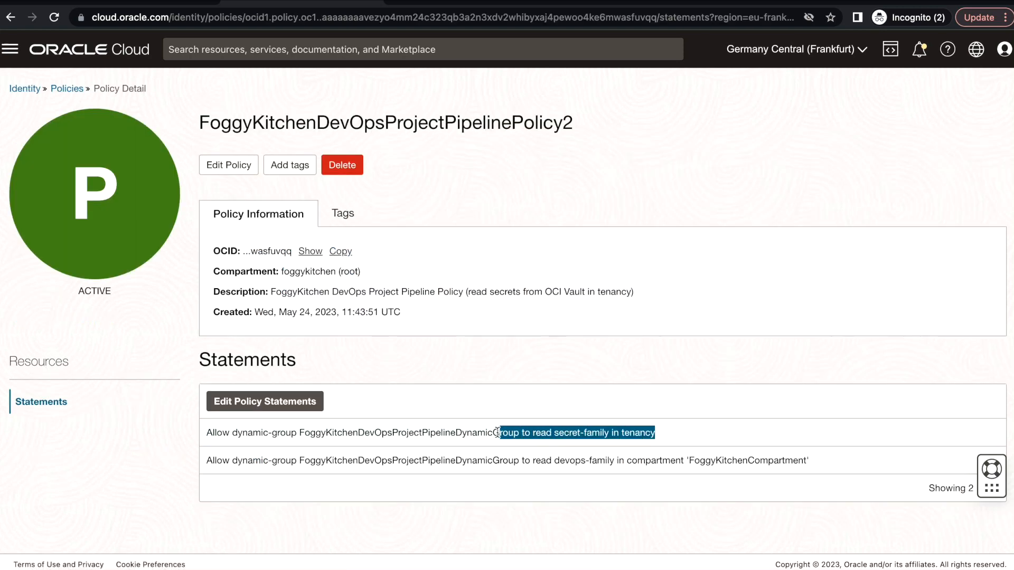
pyautogui.click(664, 438)
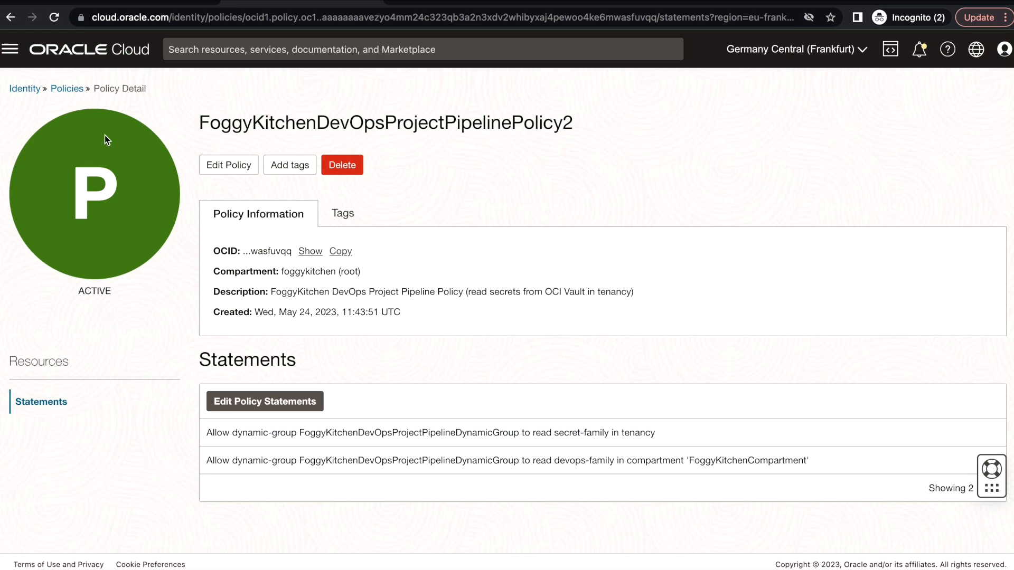
# Open the Vault service under Identity & Security and scope the vault list to FoggyKitchenCompartment directly under the root
pyautogui.click(25, 89)
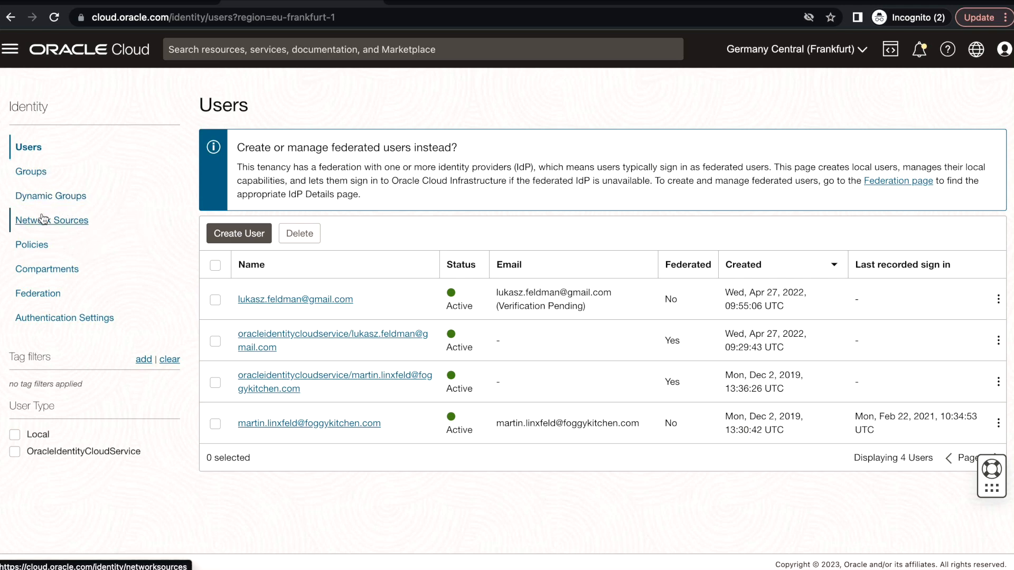
pyautogui.click(10, 49)
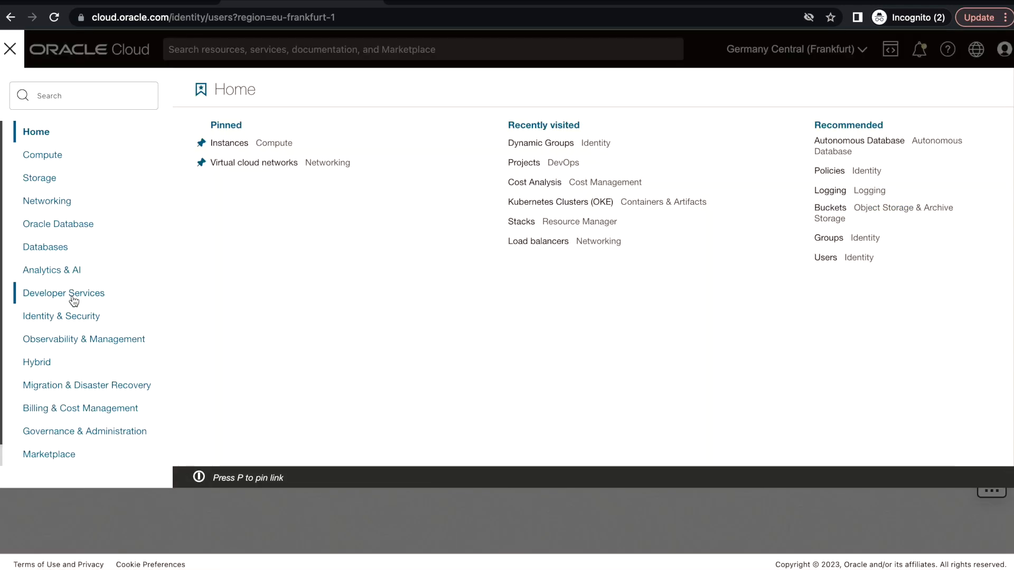
pyautogui.moveTo(77, 321)
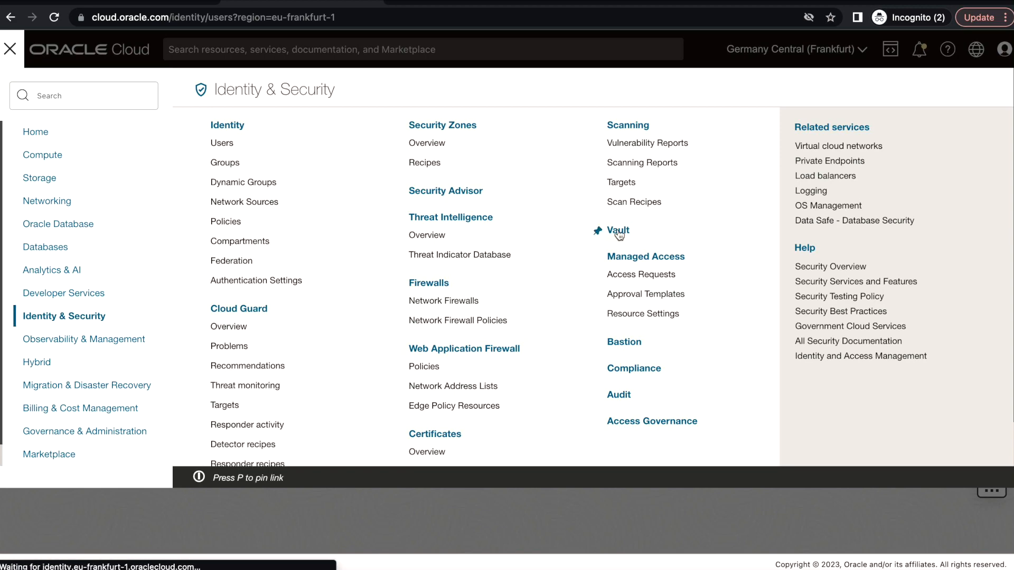
pyautogui.click(580, 355)
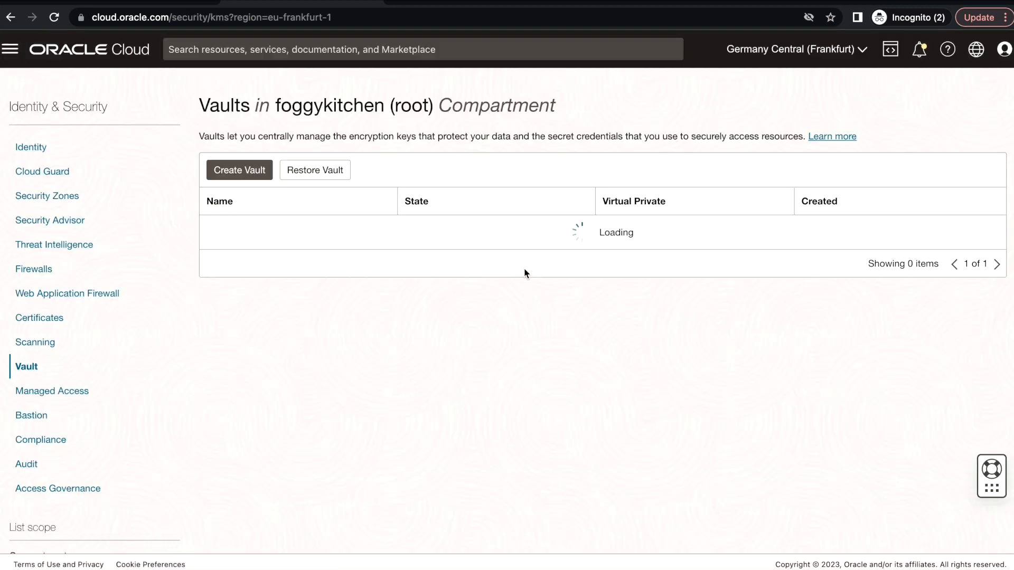
pyautogui.scroll(-2, 229, 350)
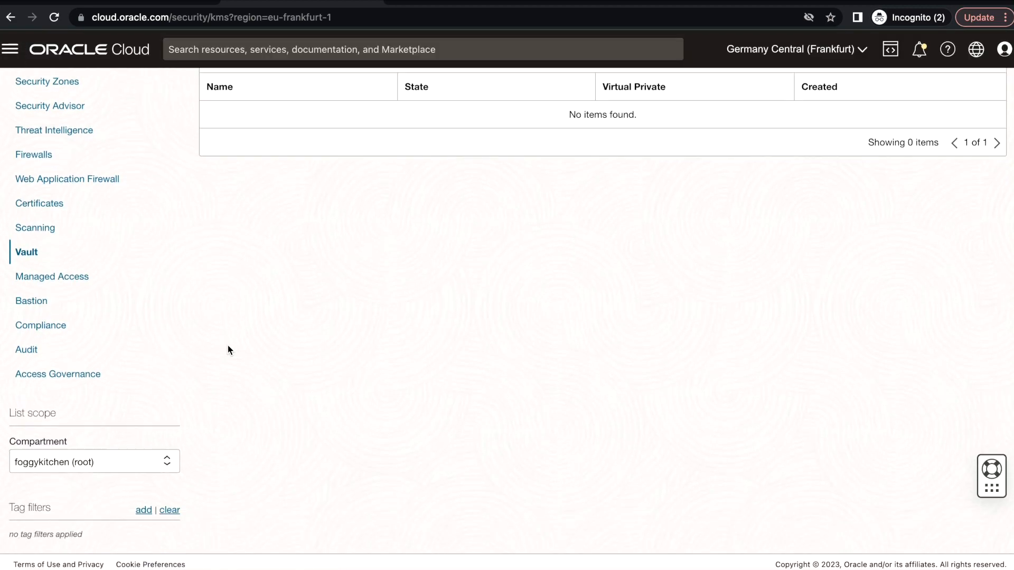
pyautogui.click(106, 462)
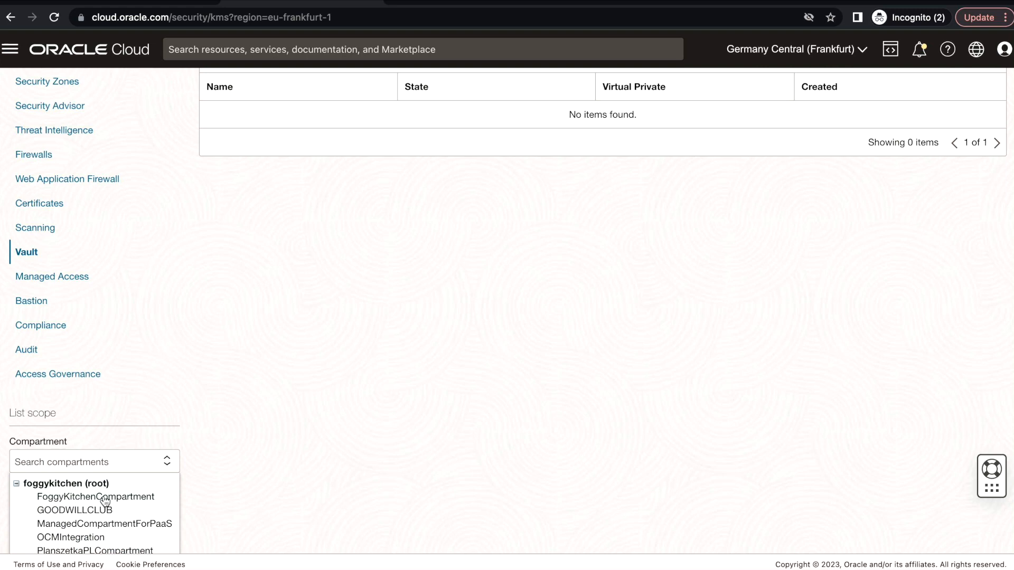
pyautogui.click(86, 499)
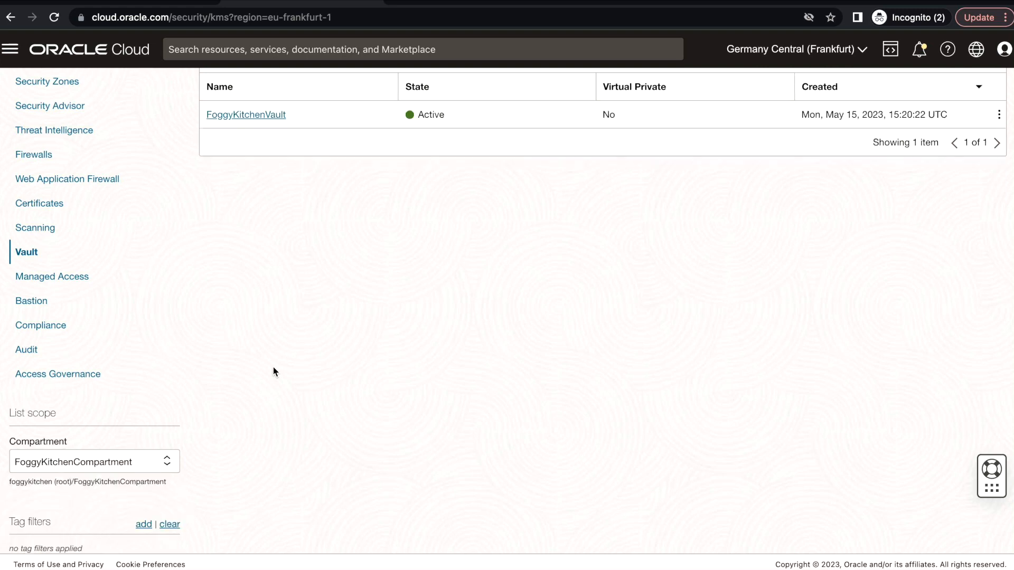
# Open FoggyKitchenVault and review its master encryption keys and its list of secrets
pyautogui.scroll(2, 274, 366)
pyautogui.click(264, 213)
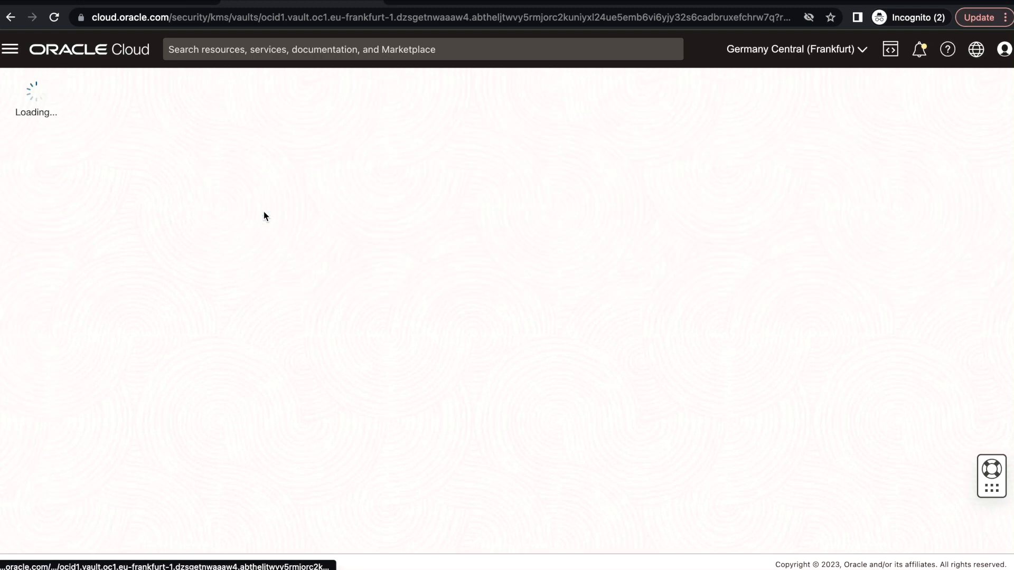
pyautogui.scroll(-5, 470, 307)
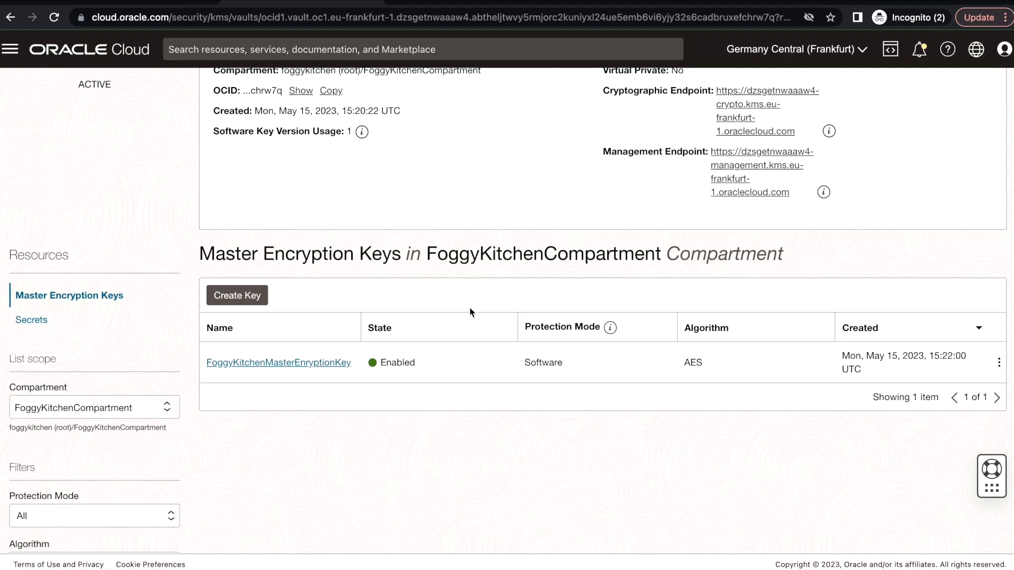
pyautogui.click(40, 305)
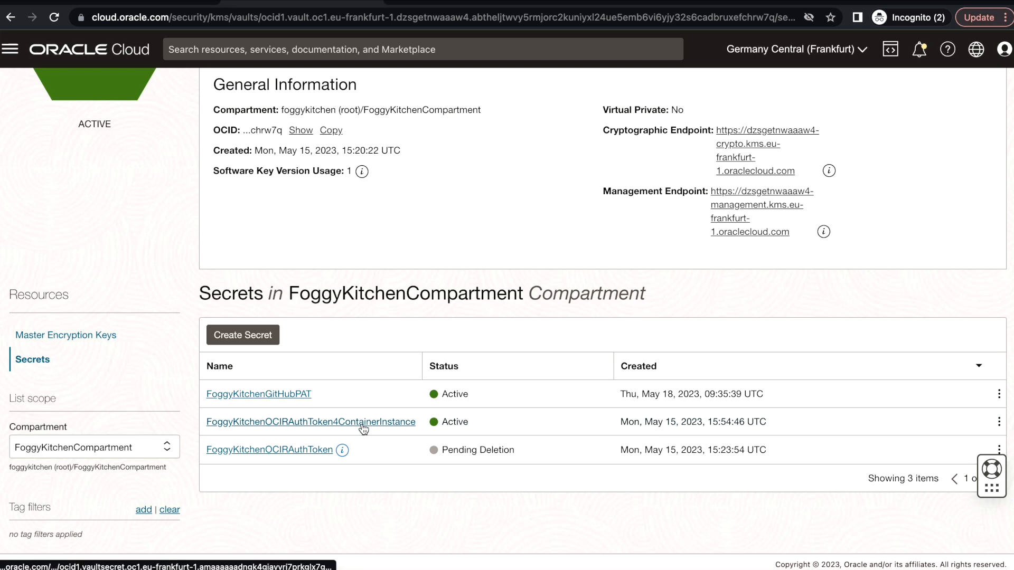
pyautogui.scroll(3, 363, 398)
pyautogui.scroll(1, 280, 184)
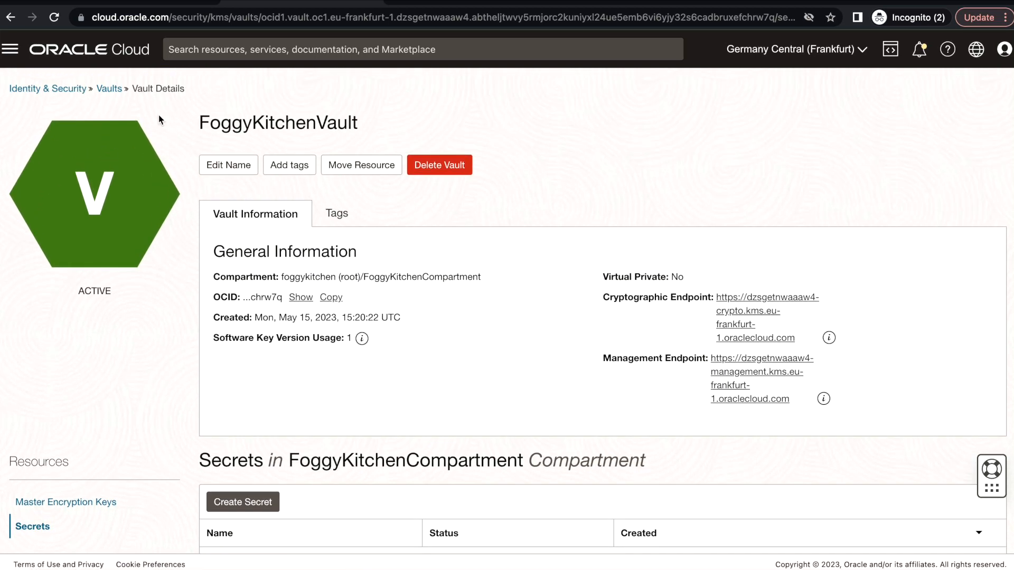
# Return to the vaults list and scope it to the FoggyKitchenCompartment nested under ResourceManagerCompartment to check for vaults there
pyautogui.click(110, 90)
pyautogui.scroll(-3, 181, 327)
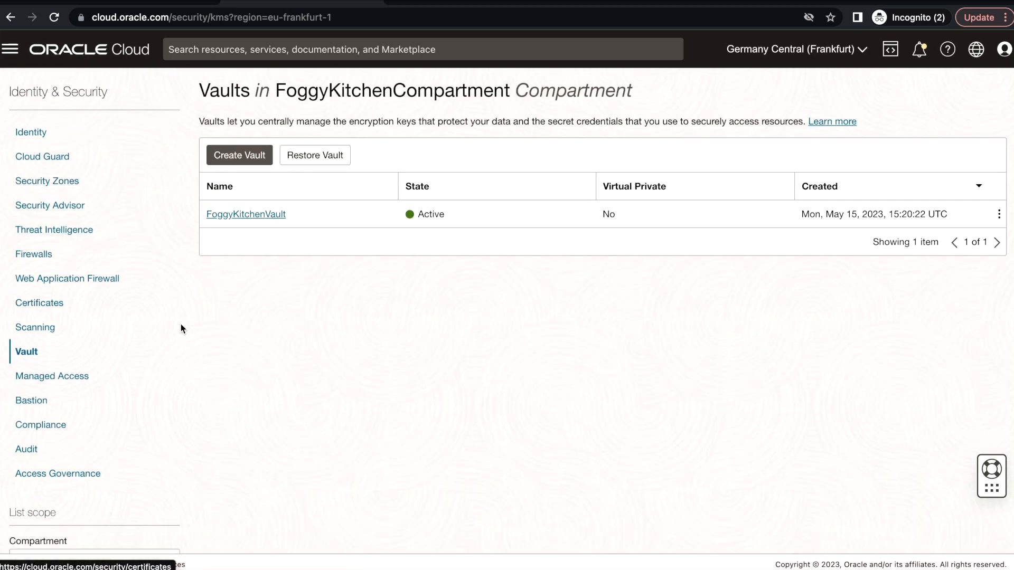
pyautogui.click(119, 499)
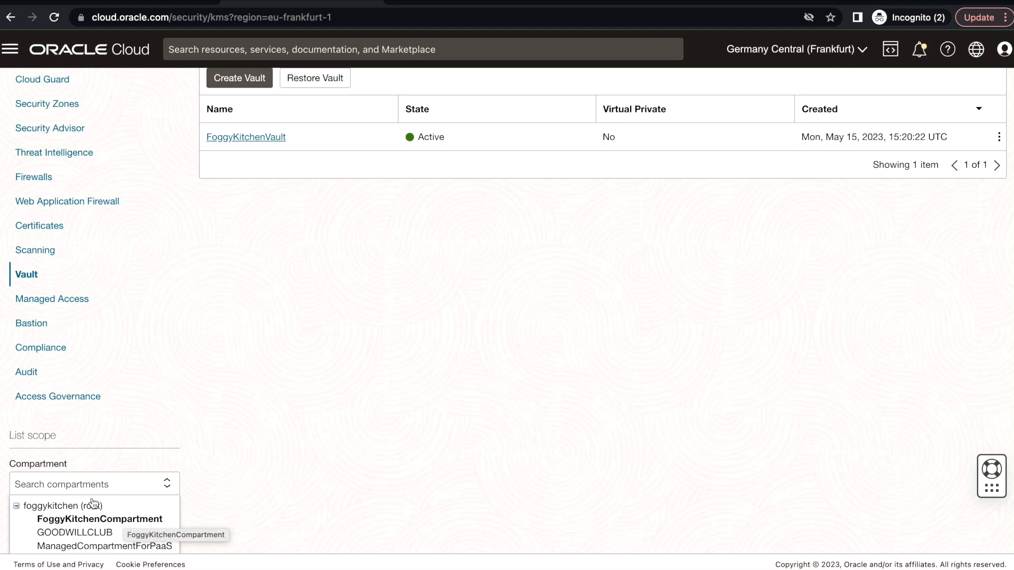
pyautogui.scroll(-1, 219, 475)
pyautogui.scroll(-1, 220, 474)
pyautogui.click(30, 529)
pyautogui.scroll(-1, 230, 518)
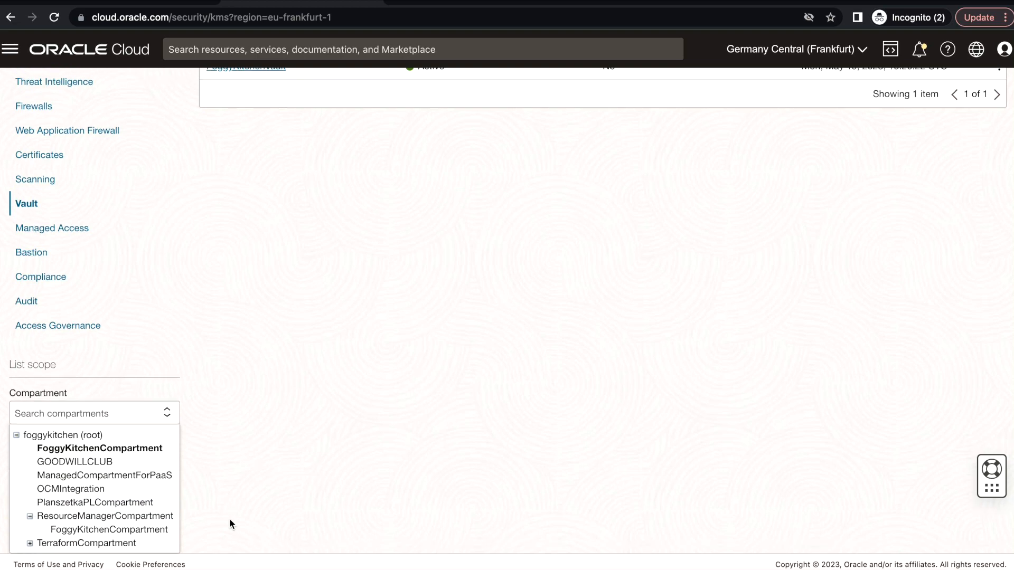
pyautogui.click(136, 530)
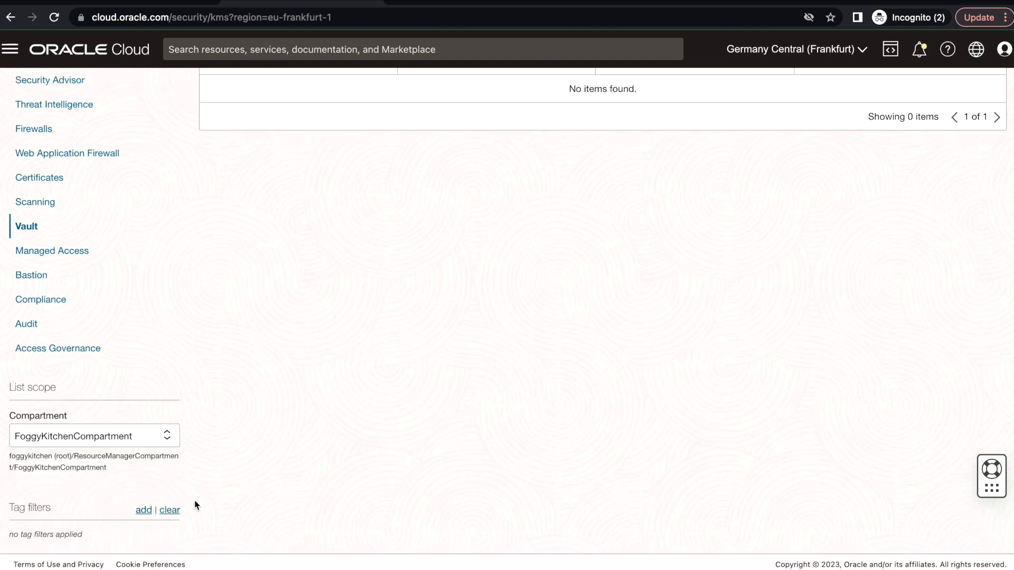
pyautogui.click(155, 440)
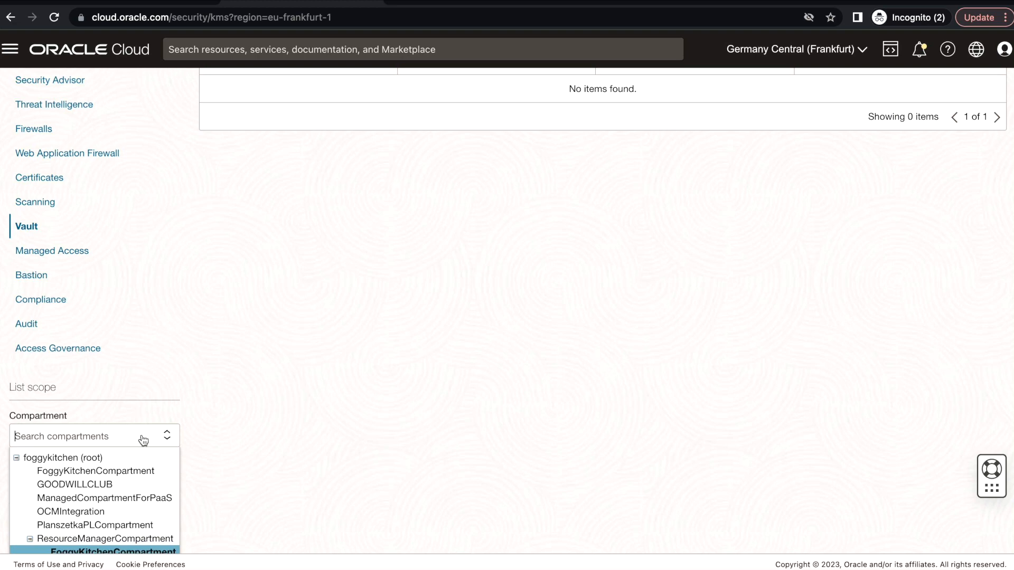
pyautogui.scroll(3, 227, 506)
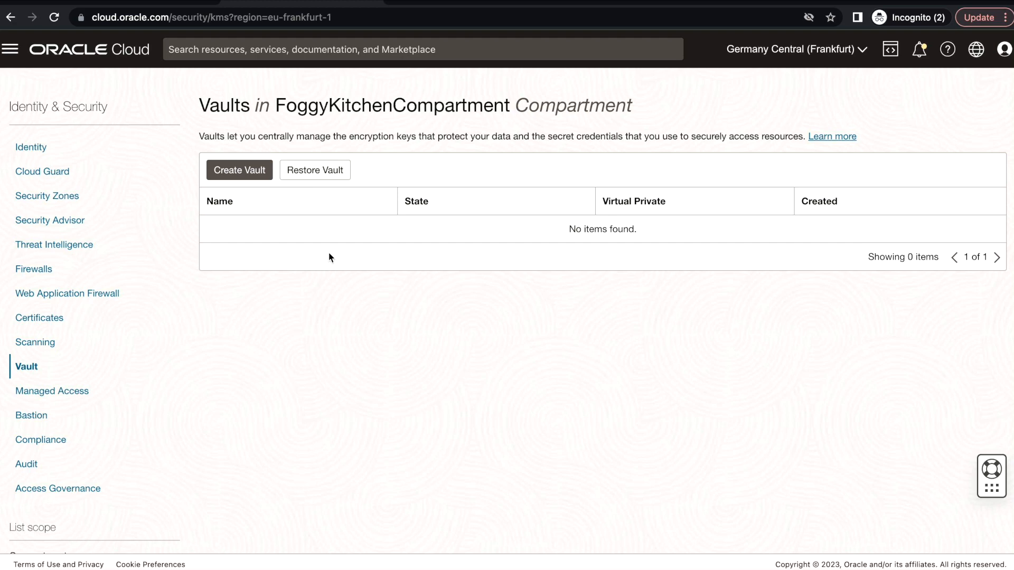
# Open FoggyKitchenDevOpsProject from the DevOps projects in Developer Services and review its overview
pyautogui.click(10, 57)
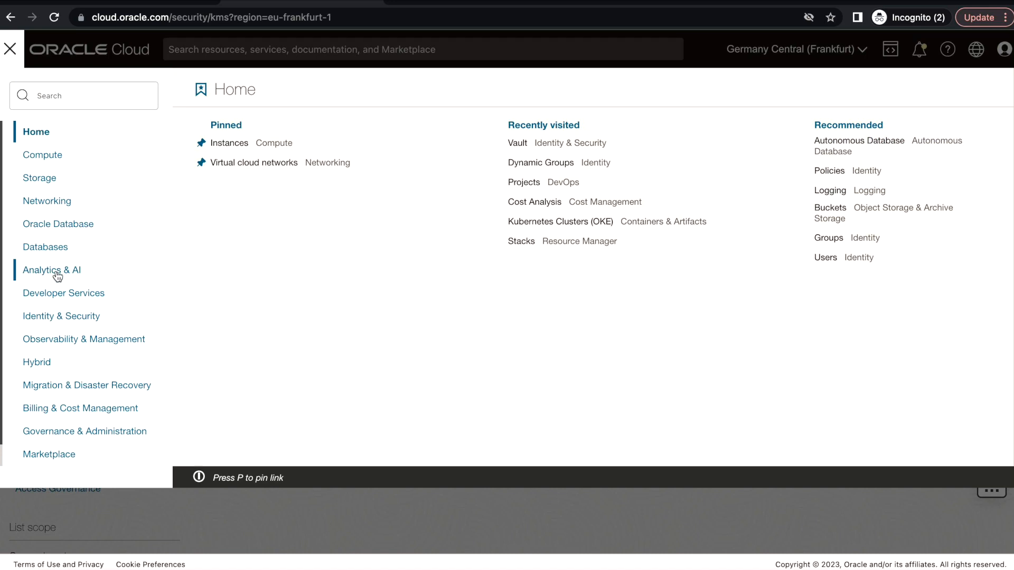
pyautogui.click(80, 297)
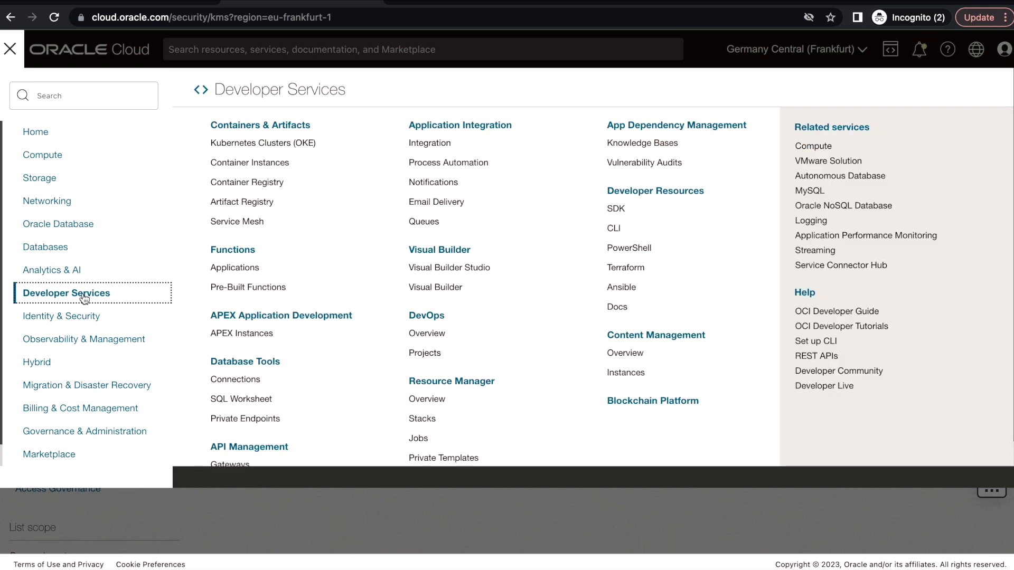
pyautogui.click(423, 353)
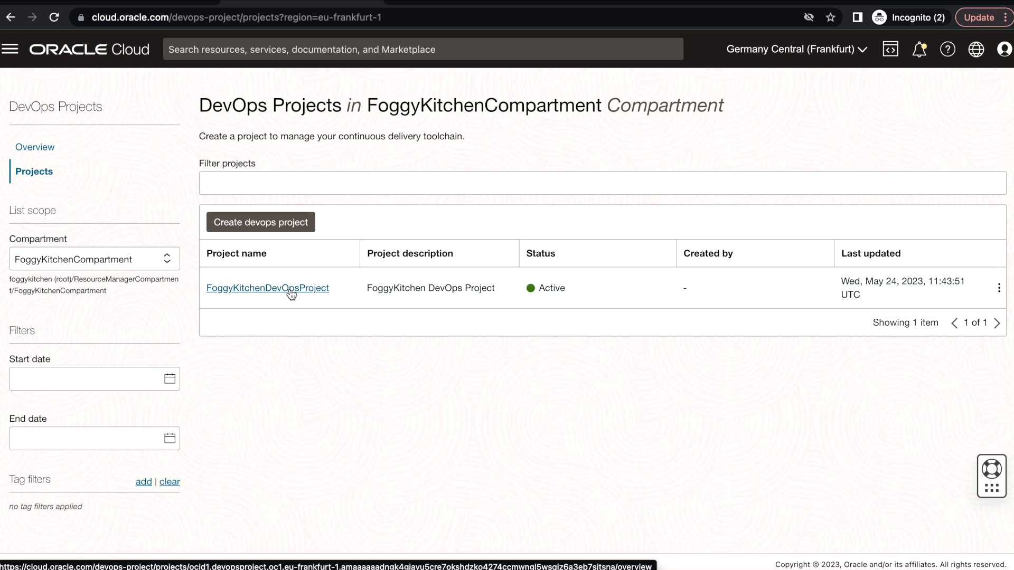
pyautogui.click(291, 294)
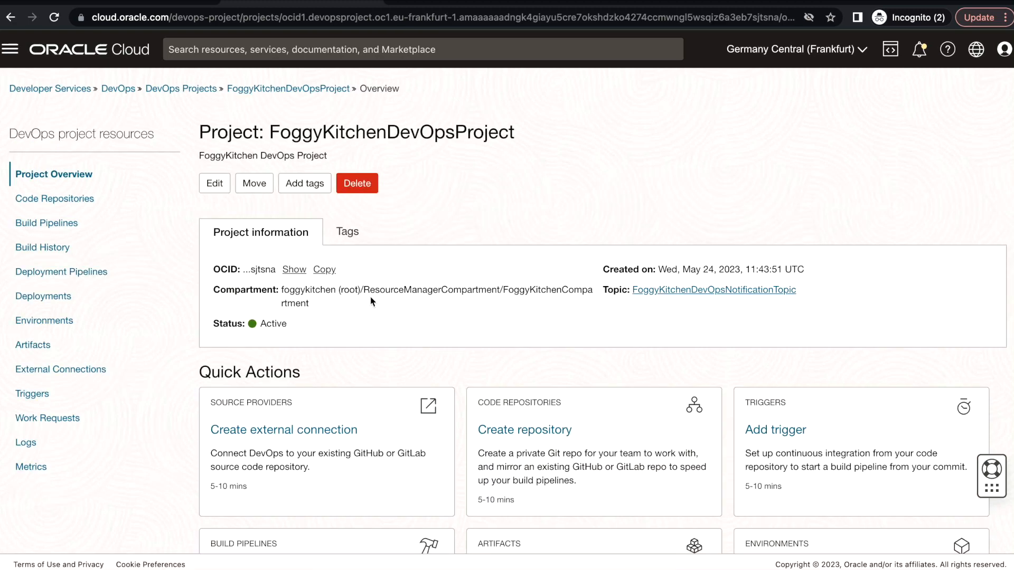
pyautogui.scroll(-1, 415, 292)
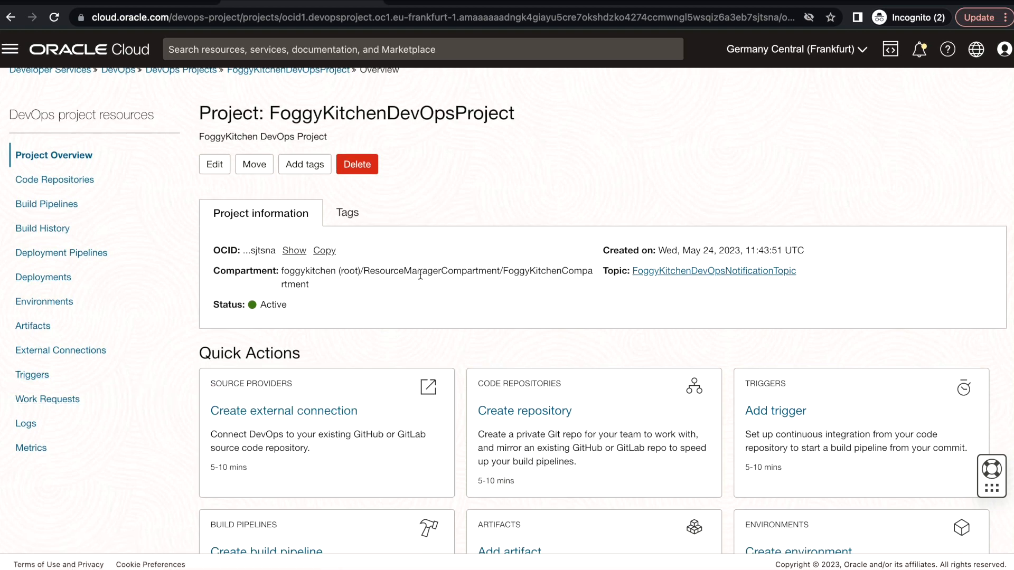
# Open the project's FoggyKitchenDevOpsNotificationTopic in a new browser tab and view its details
pyautogui.rightClick(735, 274)
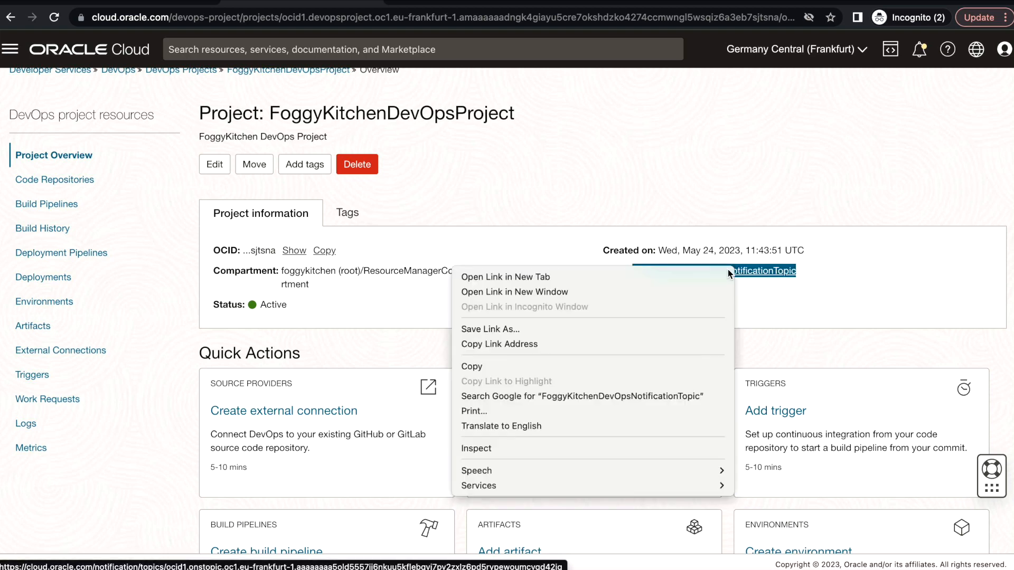
pyautogui.click(625, 275)
pyautogui.click(465, 4)
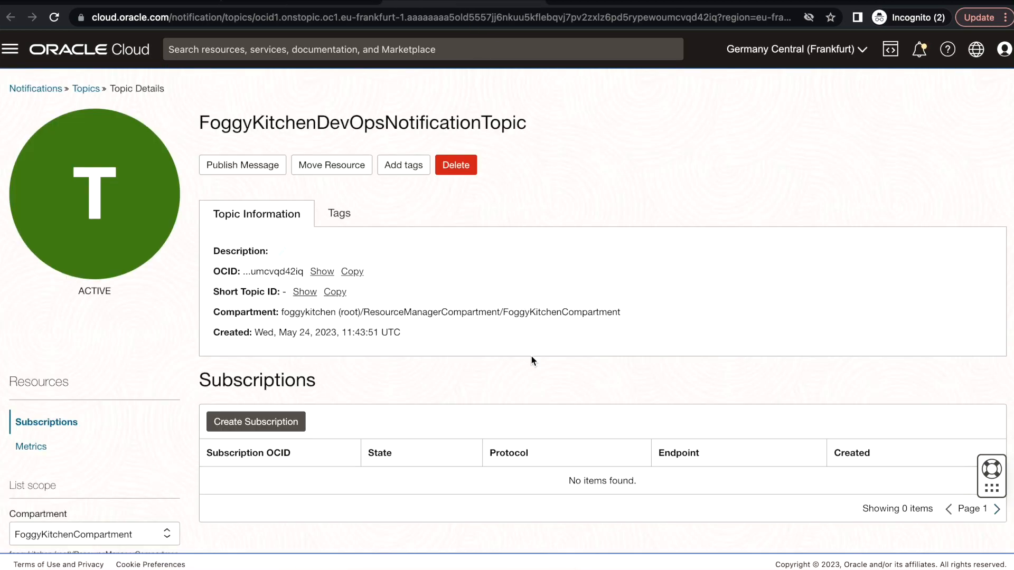
# Examine the protocols offered for a new subscription on the notification topic and cancel without creating one
pyautogui.click(287, 427)
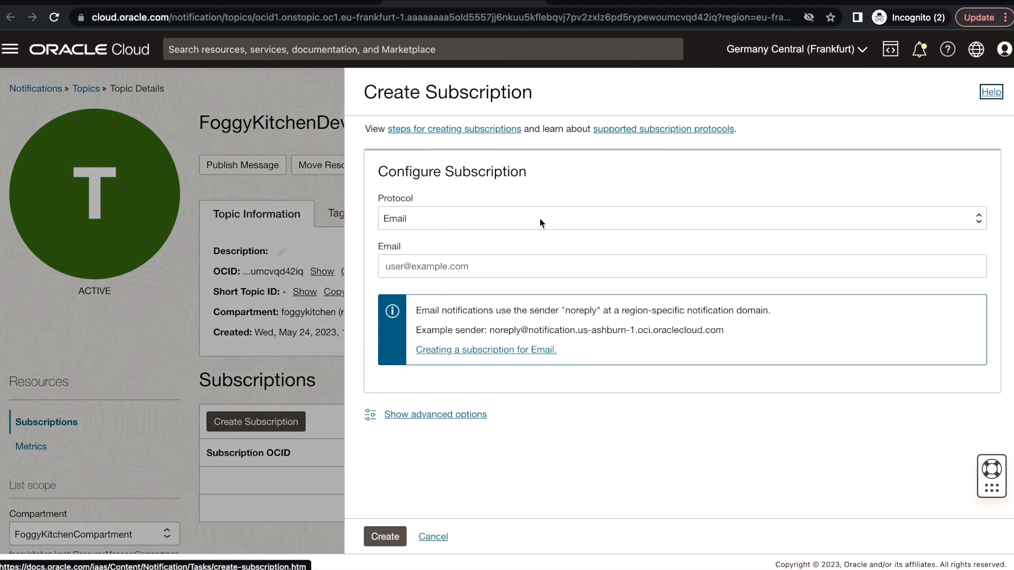
pyautogui.click(524, 227)
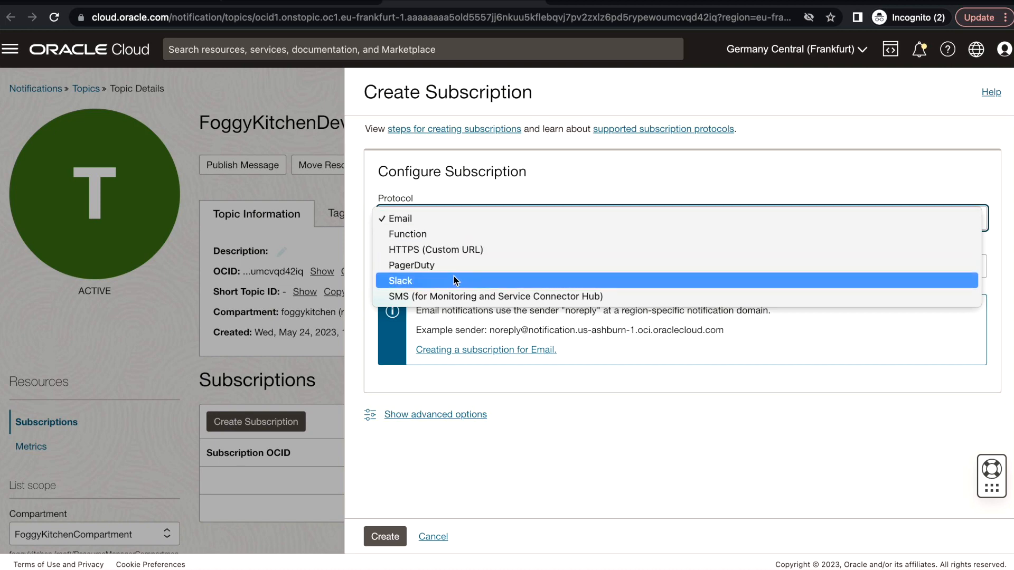
pyautogui.click(510, 184)
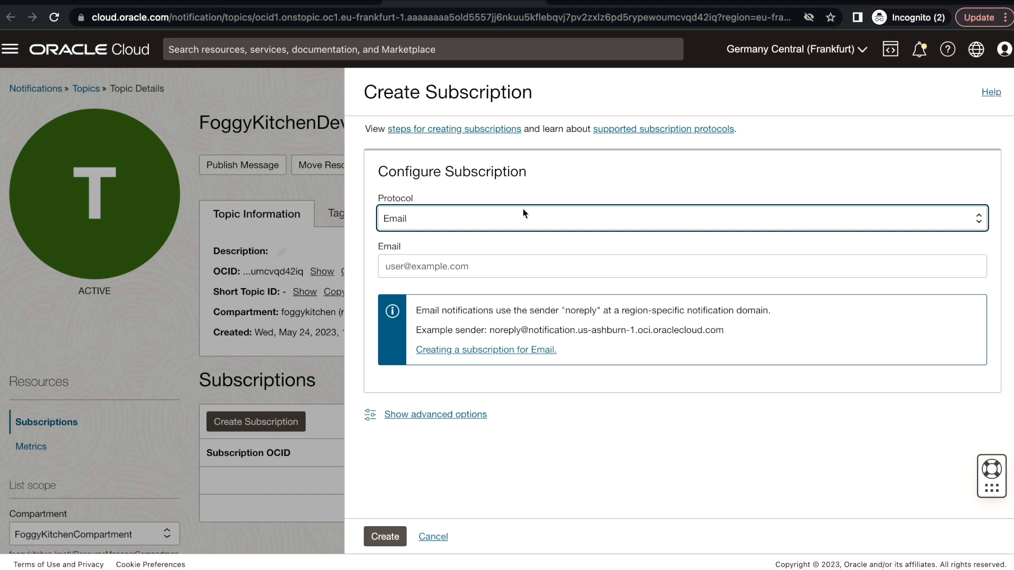
pyautogui.click(430, 536)
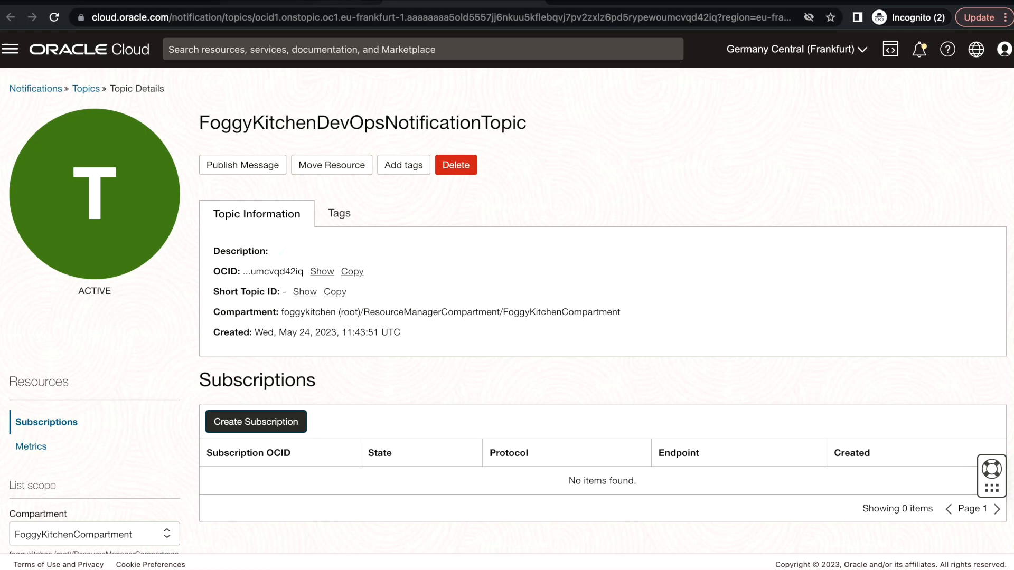
# Return to the DevOps project's logs and open FoggyKitchenDevOpsProjectLog through FoggyKitchenDevOpsProjectLogGroup
pyautogui.click(338, 1)
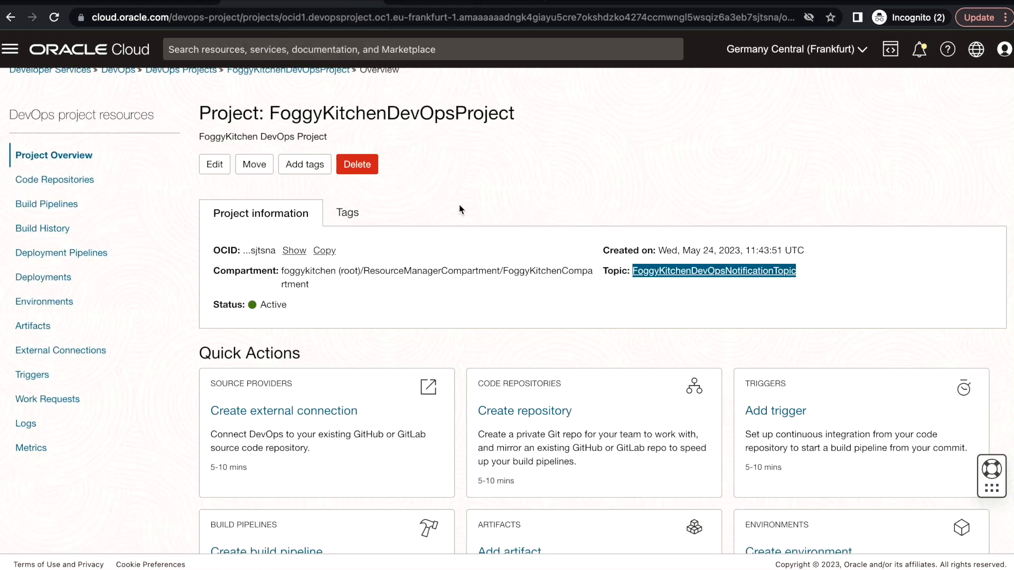
pyautogui.click(26, 425)
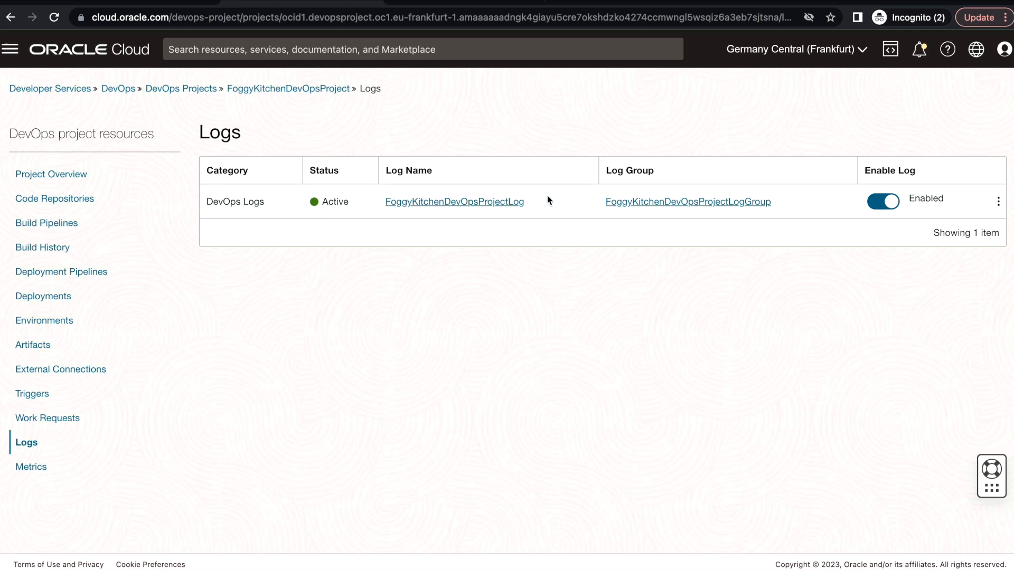
pyautogui.click(682, 203)
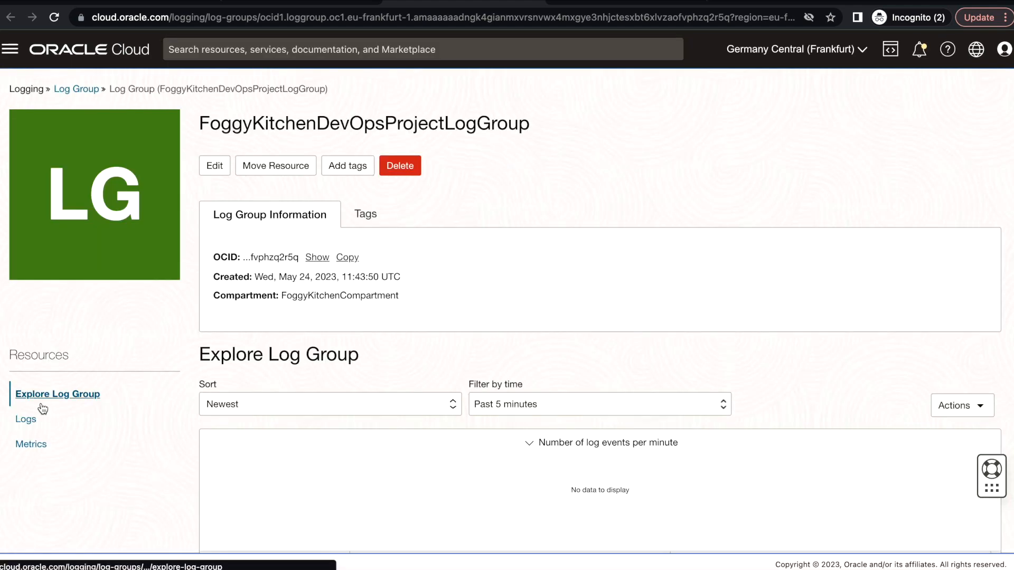
pyautogui.click(23, 420)
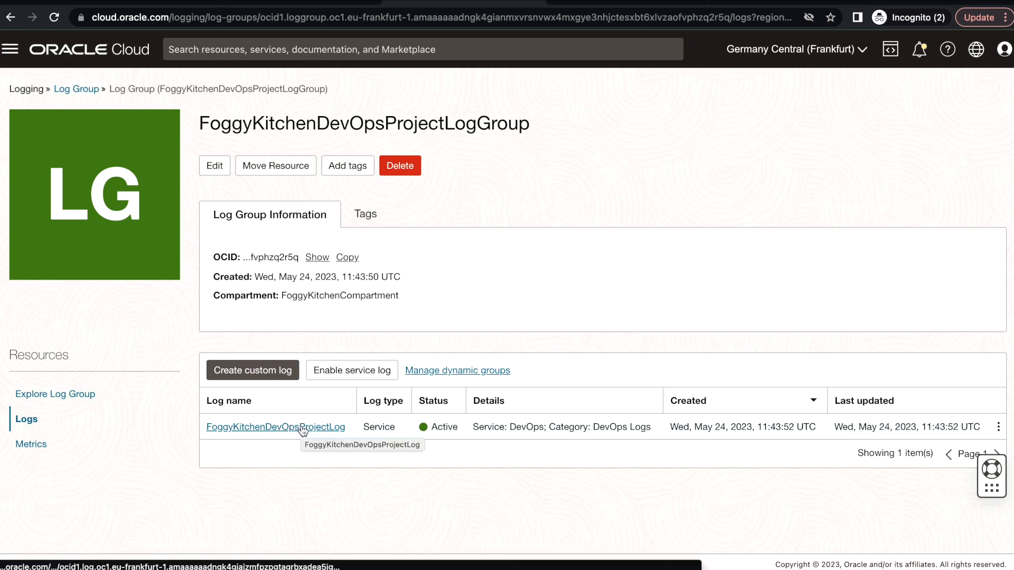
pyautogui.click(300, 428)
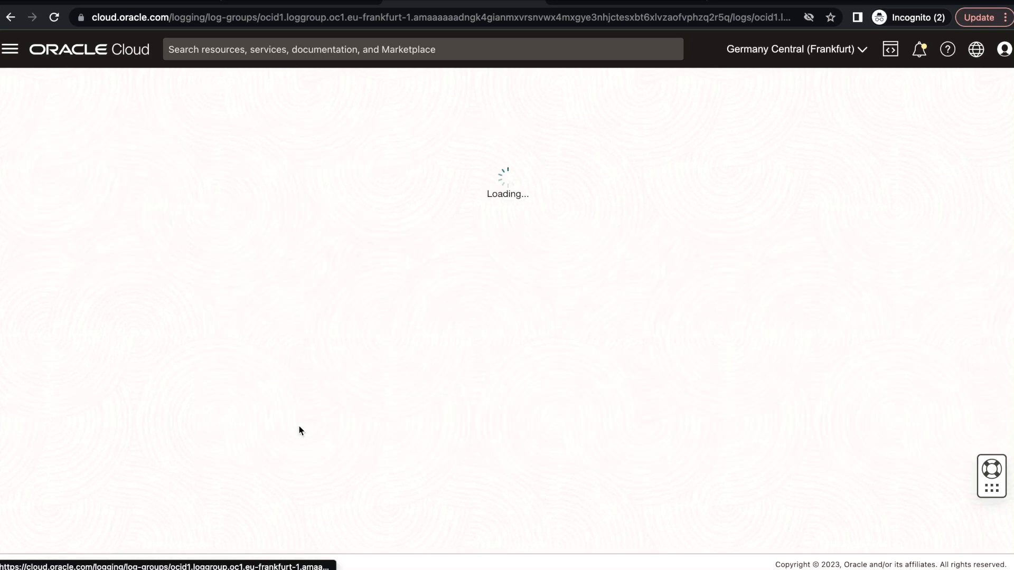
# Review the details and events section of FoggyKitchenDevOpsProjectLog and return to the DevOps project's logs
pyautogui.scroll(-5, 569, 382)
pyautogui.scroll(5, 568, 383)
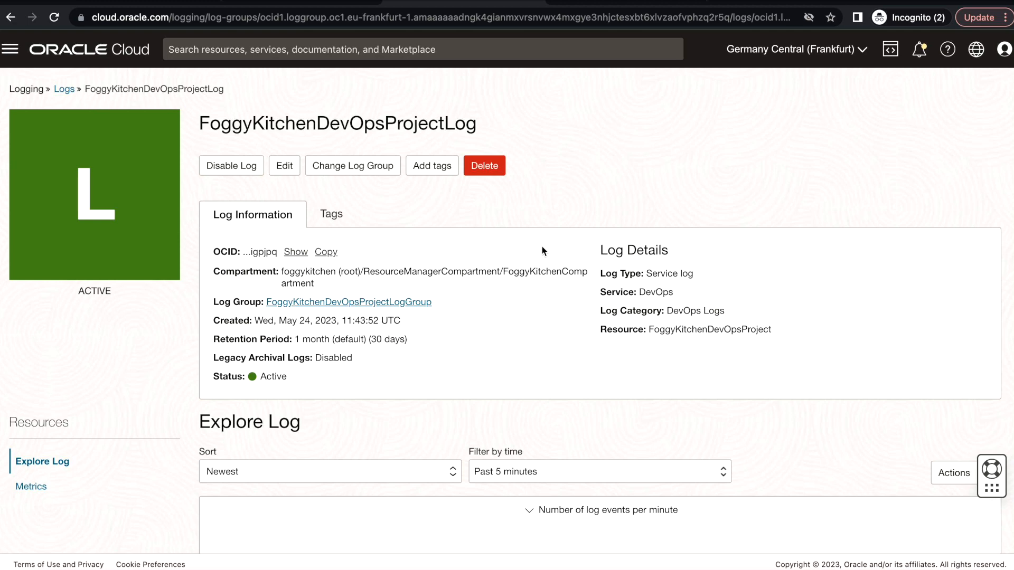
pyautogui.click(310, 2)
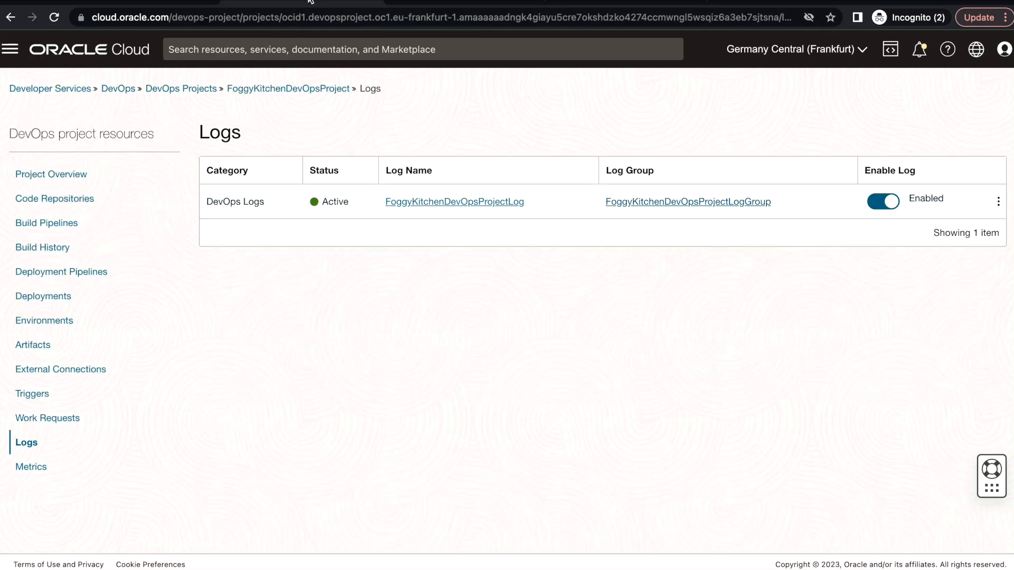
# Return to the terraform-oci-devops-lesson1.zip stack in Resource Manager and run a destroy job on it, keeping the suggested job name
pyautogui.click(182, 2)
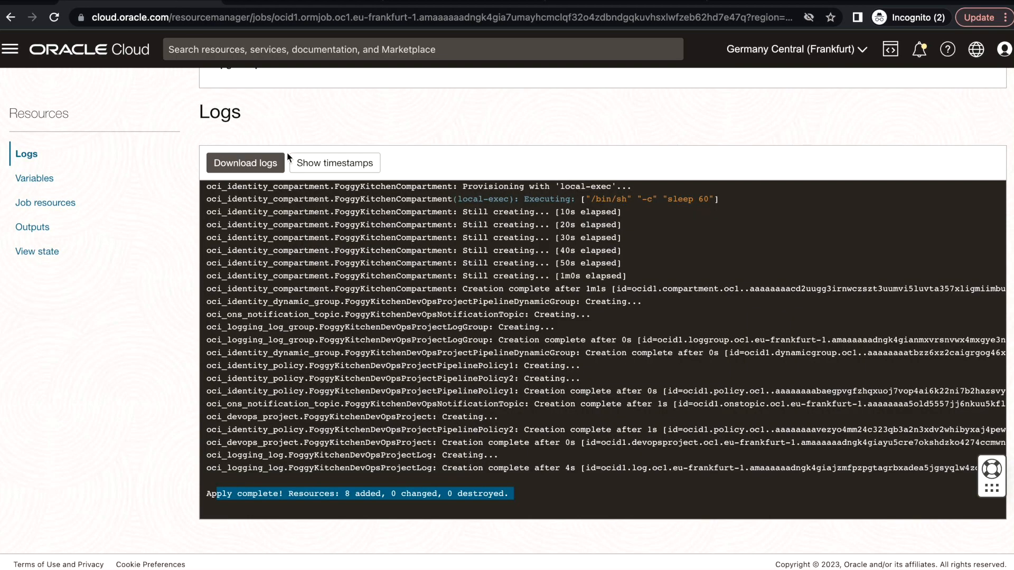
pyautogui.scroll(5, 287, 153)
pyautogui.click(173, 91)
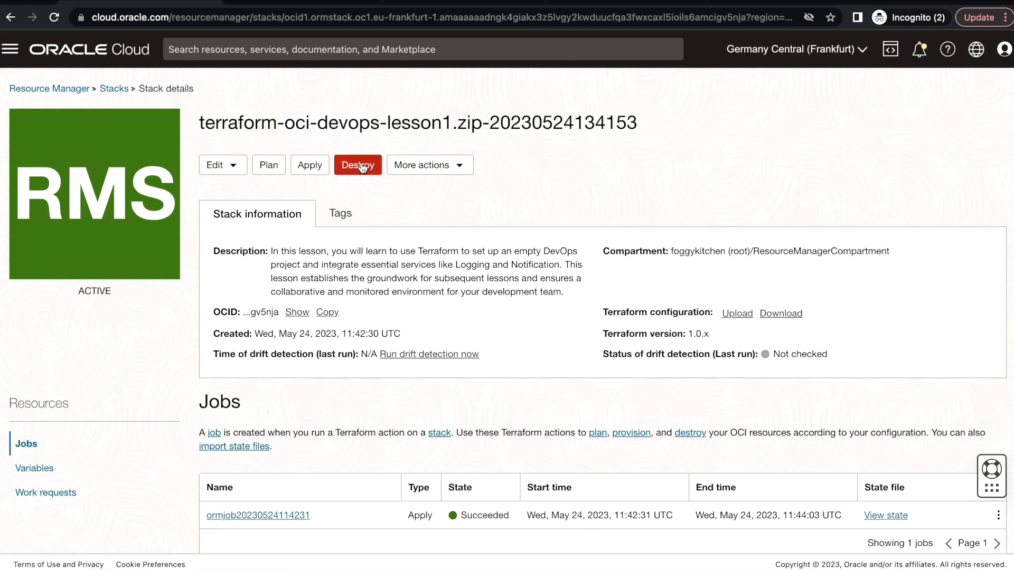
pyautogui.click(362, 166)
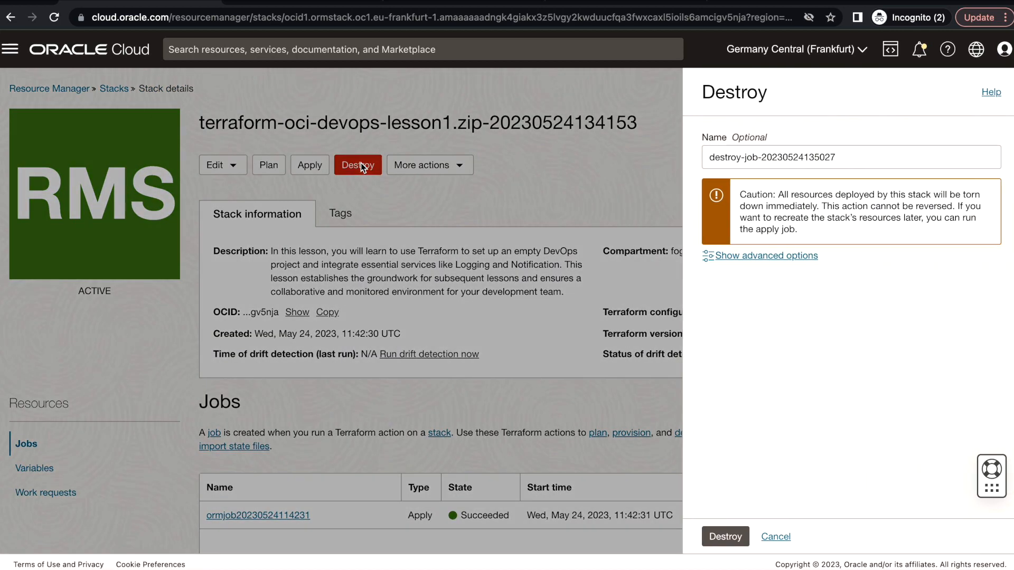
pyautogui.click(725, 537)
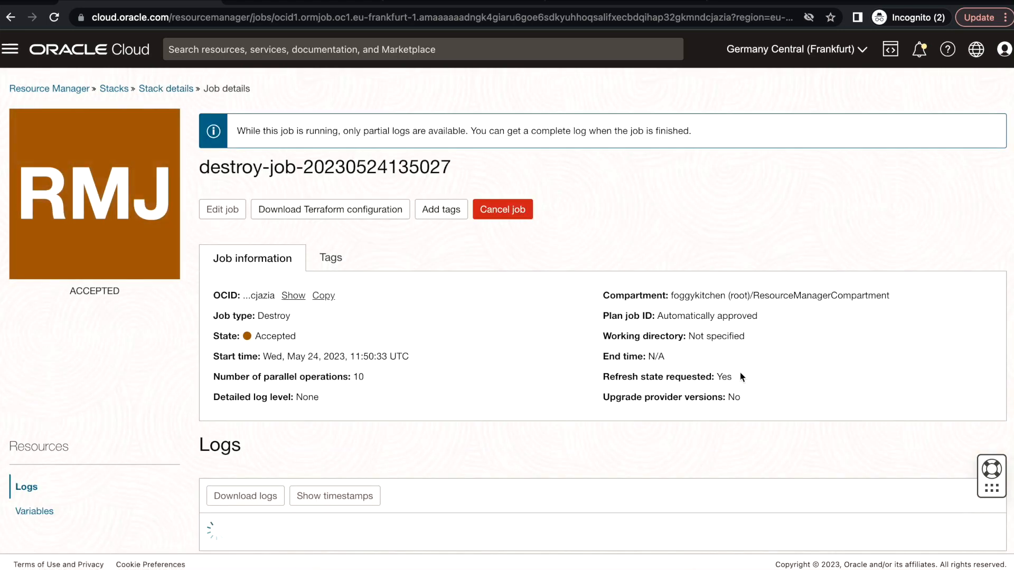